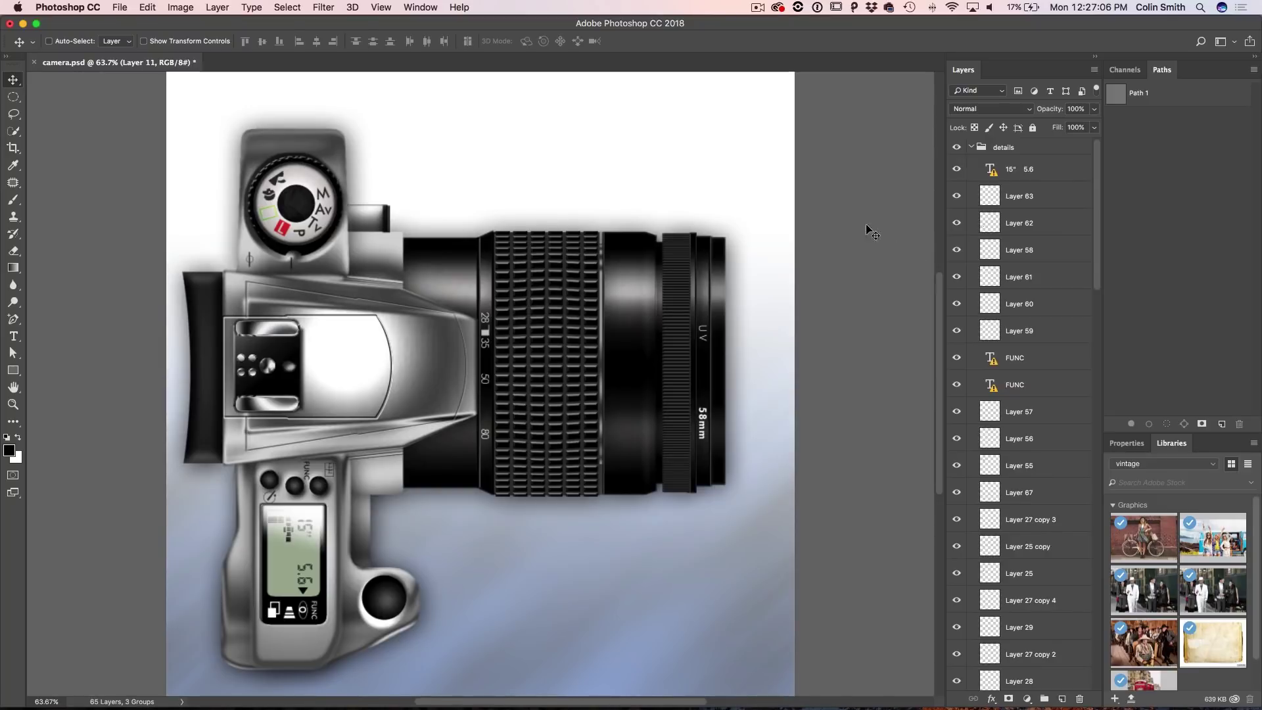
Pick and drag Layer 66's top plate, undo that, then drag Layer 8's grip over the lens
drag(1097, 184, 784, 261)
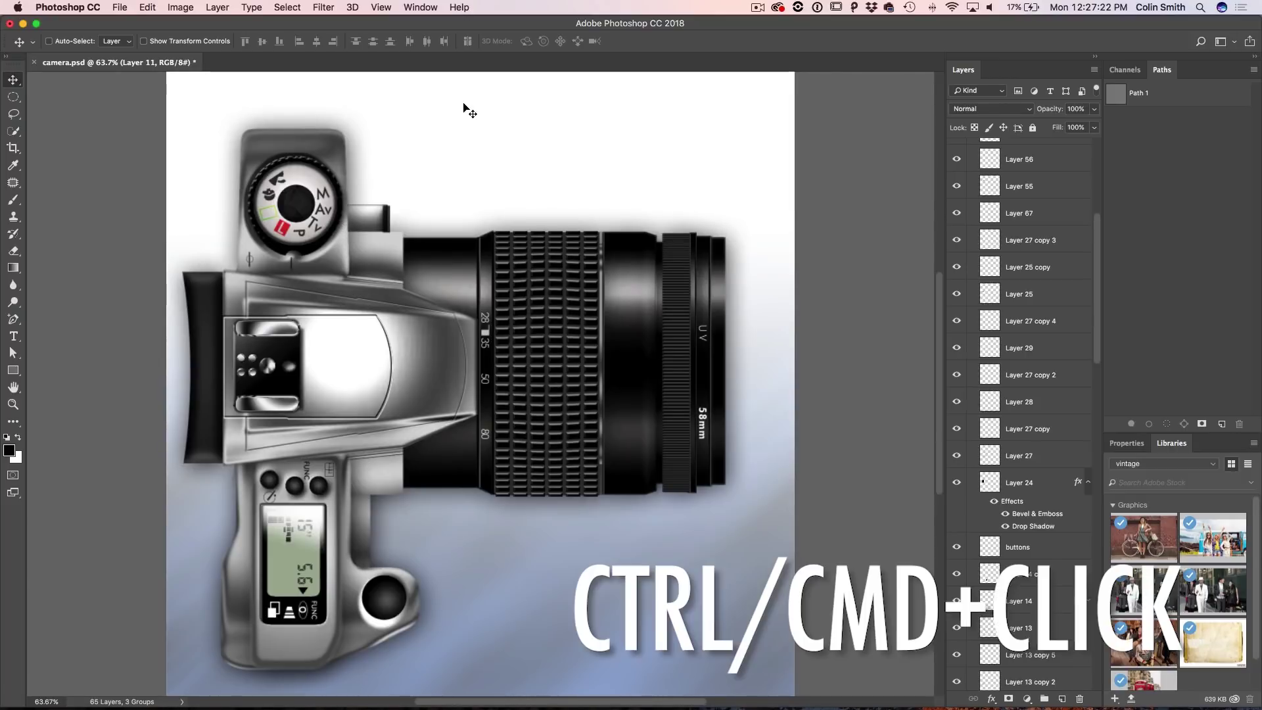
super+click(362, 359)
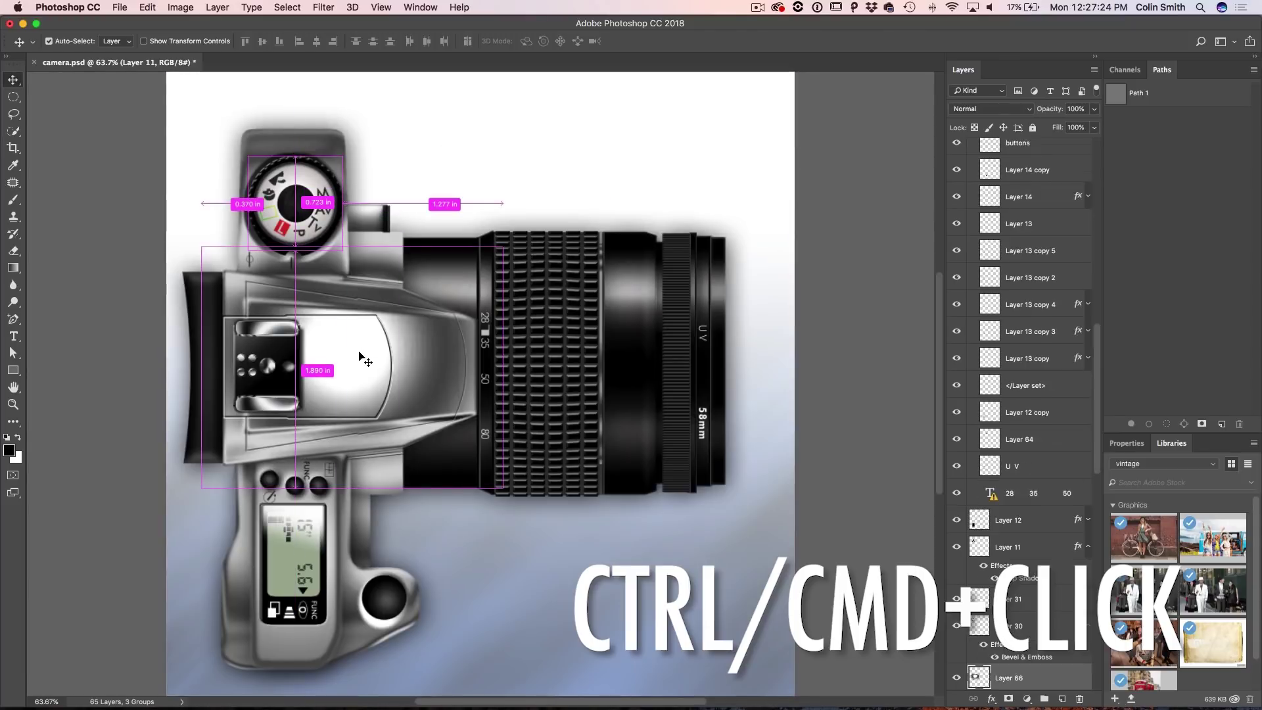
drag(361, 358, 515, 204)
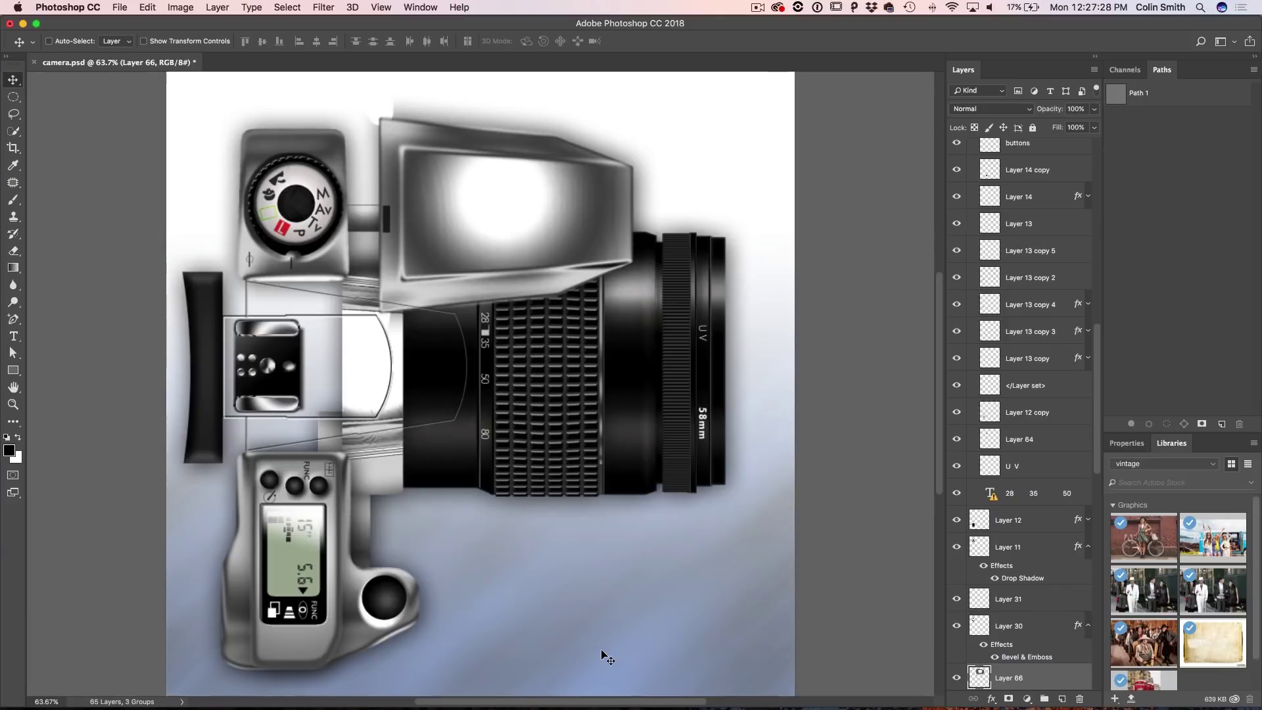
key(super+z)
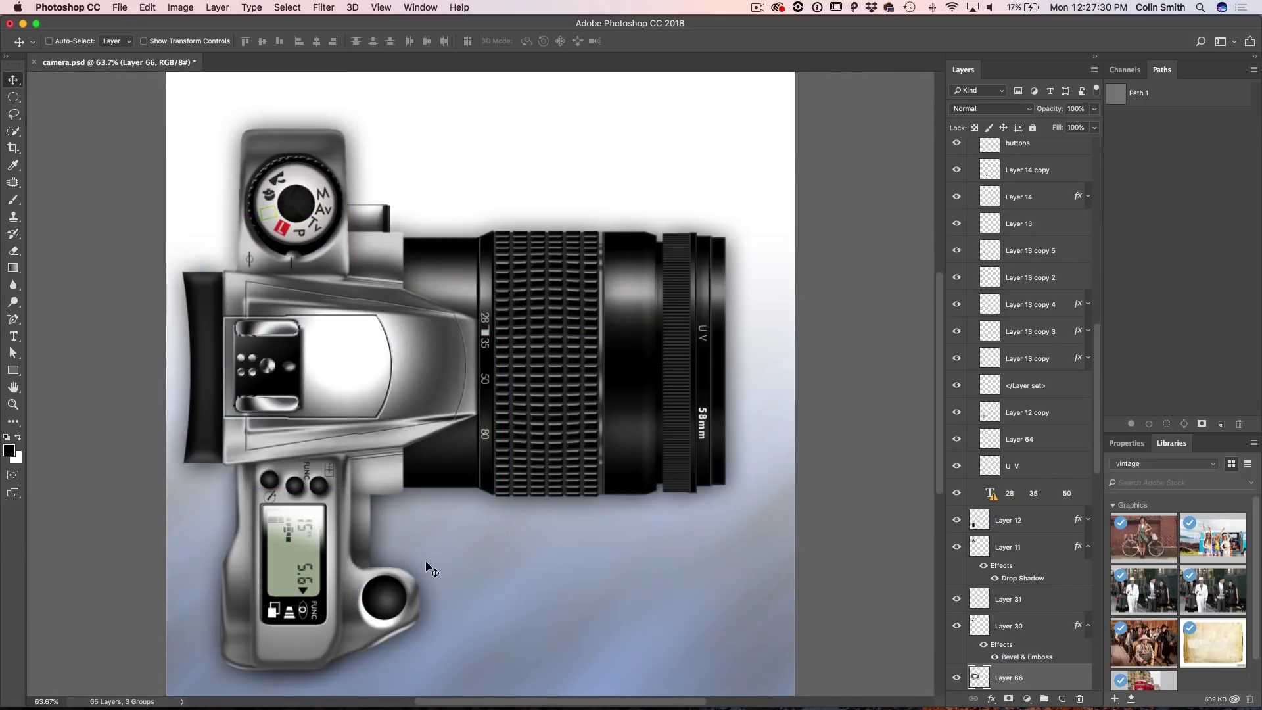
super+click(354, 641)
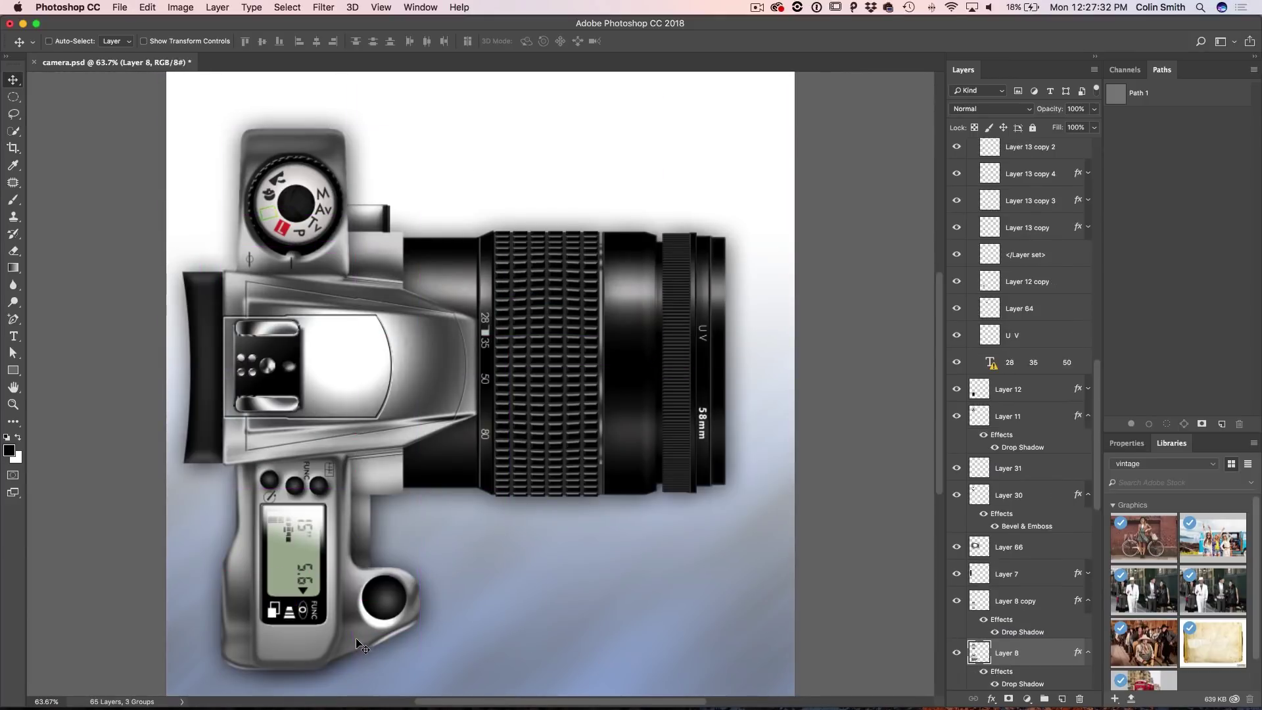
drag(356, 637, 590, 554)
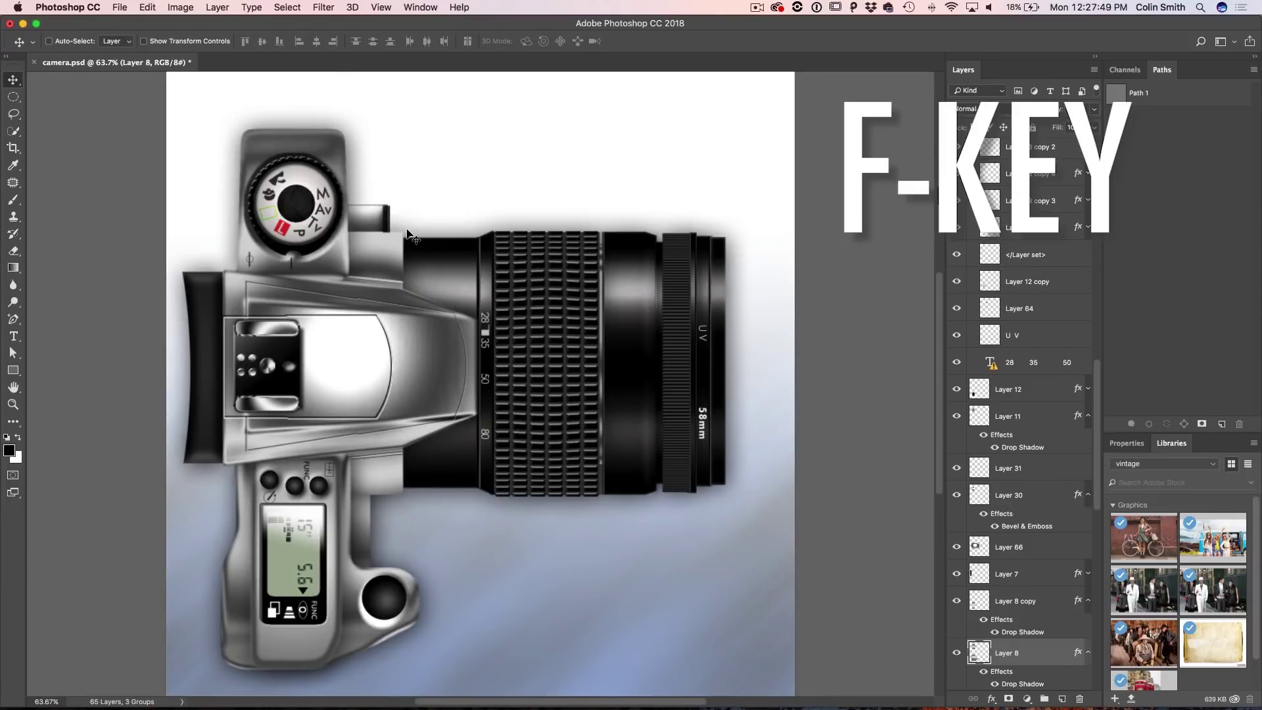
key(f)
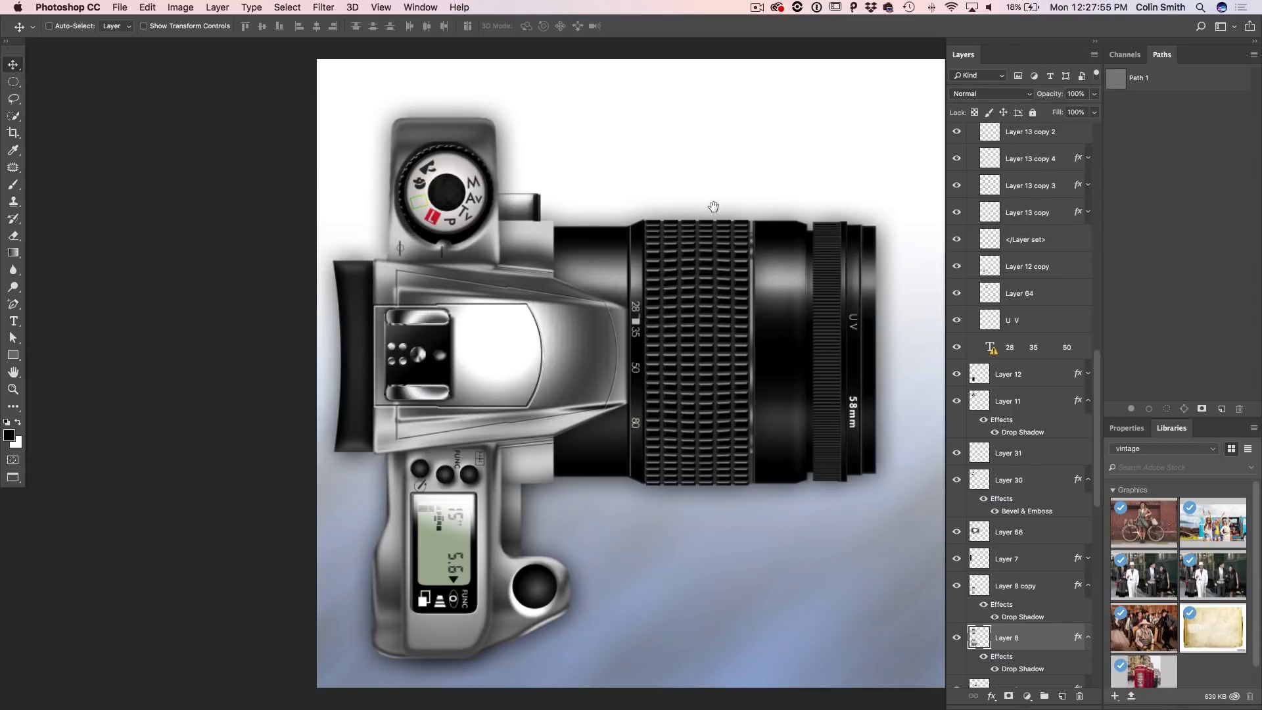
drag(709, 205, 611, 201)
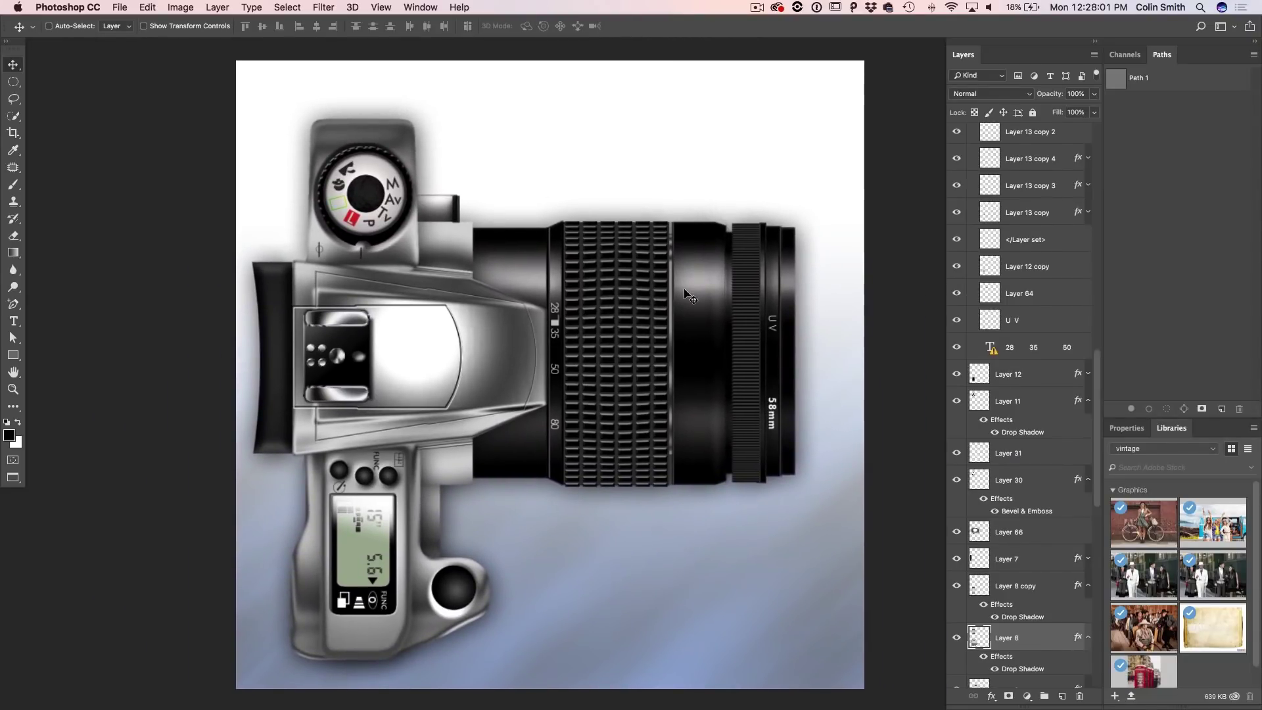
drag(722, 208, 523, 202)
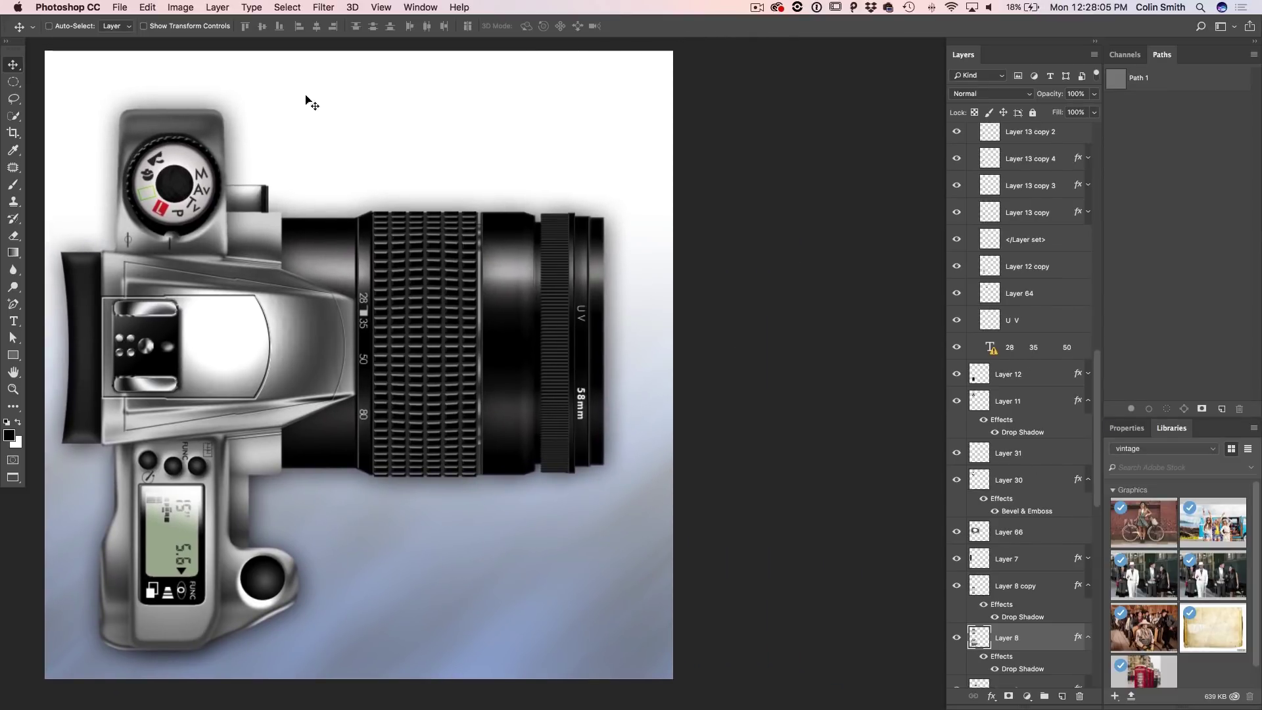
drag(306, 98, 464, 113)
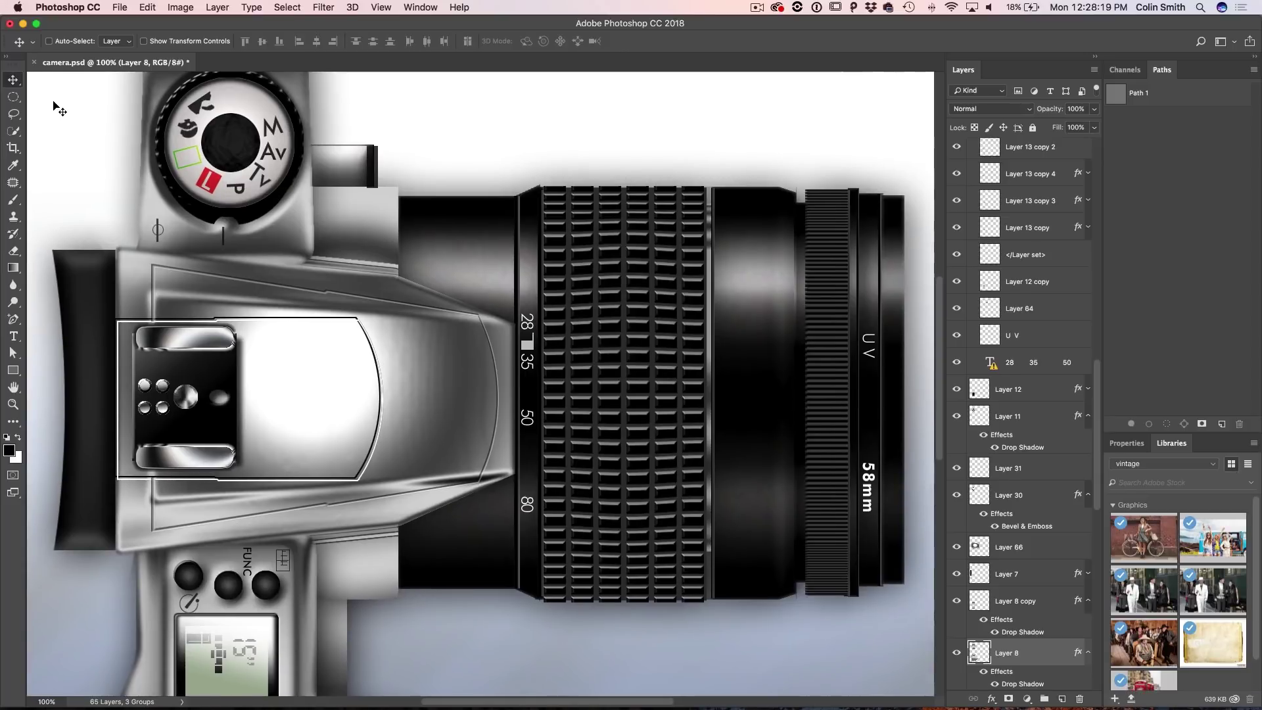
key(super+0)
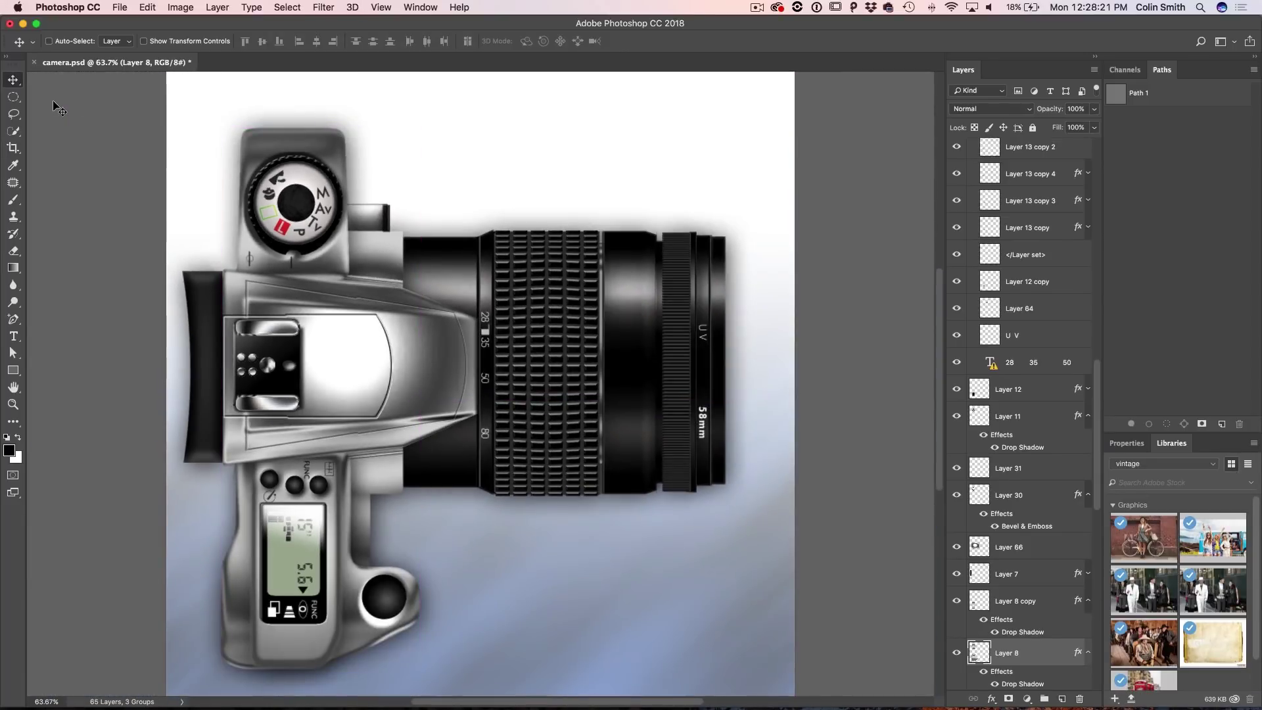
key(Tab)
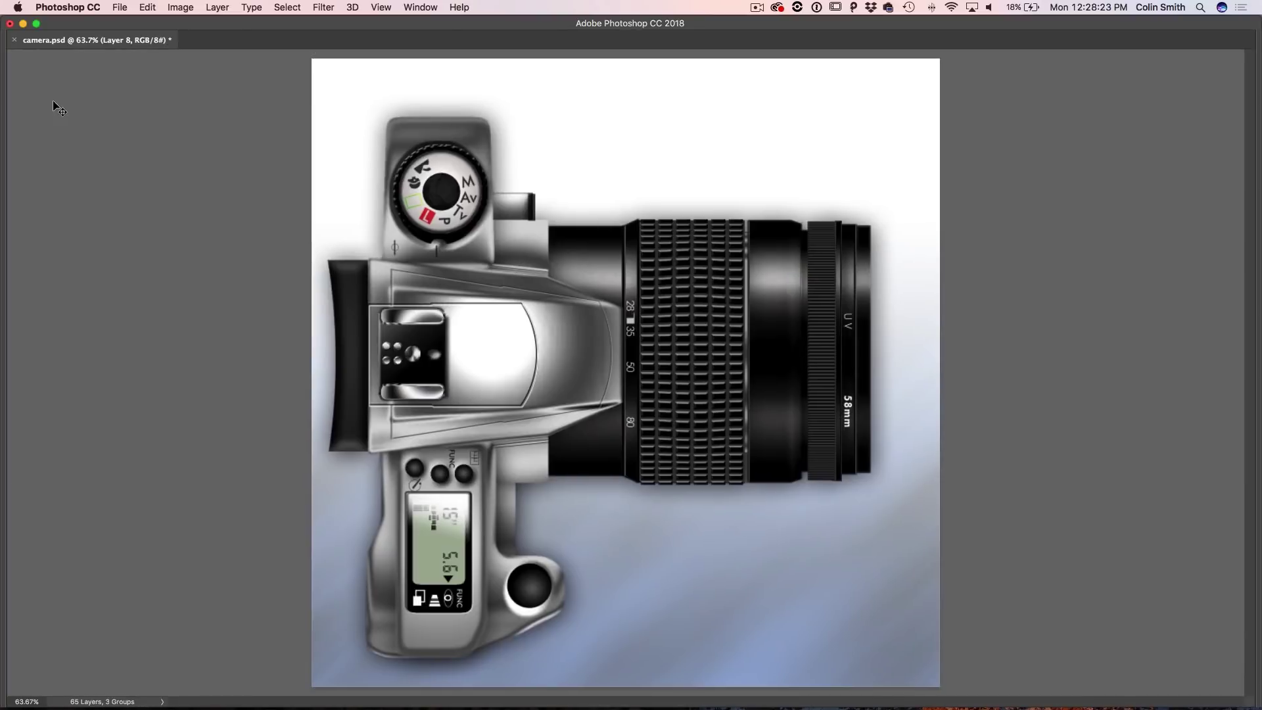
key(Tab)
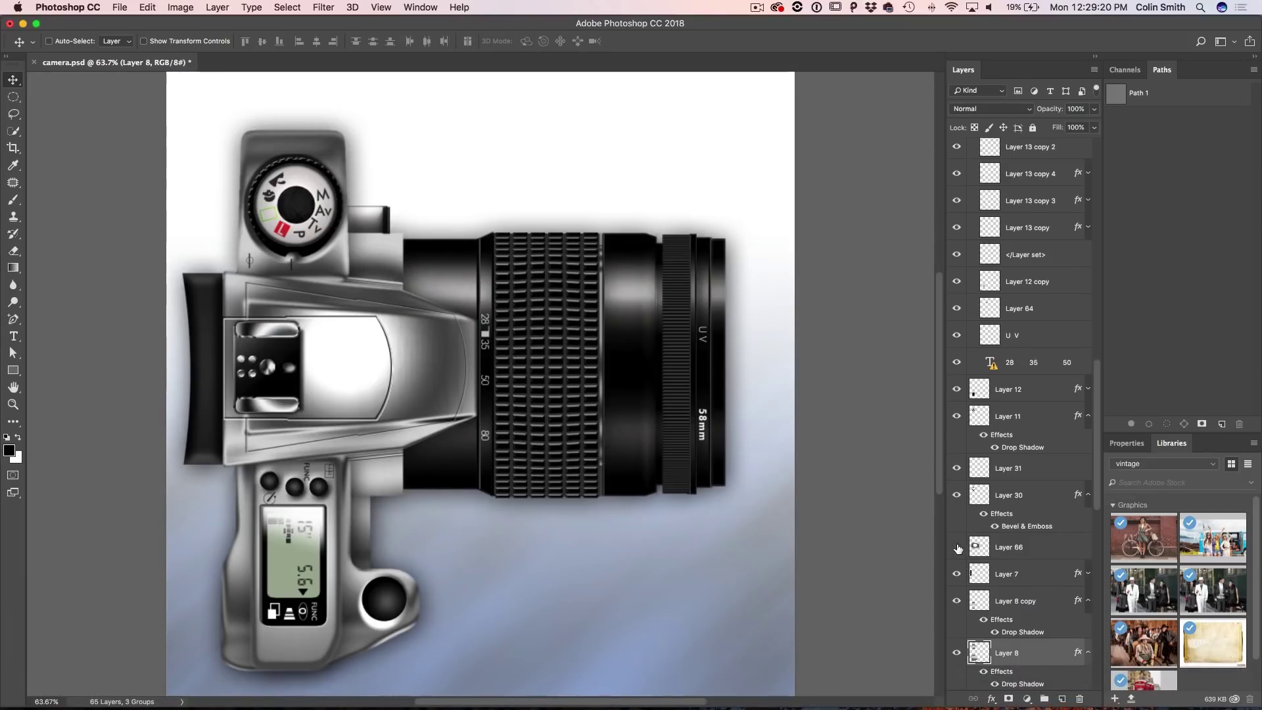
Hide Layer 66 and toggle Layer 30's visibility off and on several times
click(957, 547)
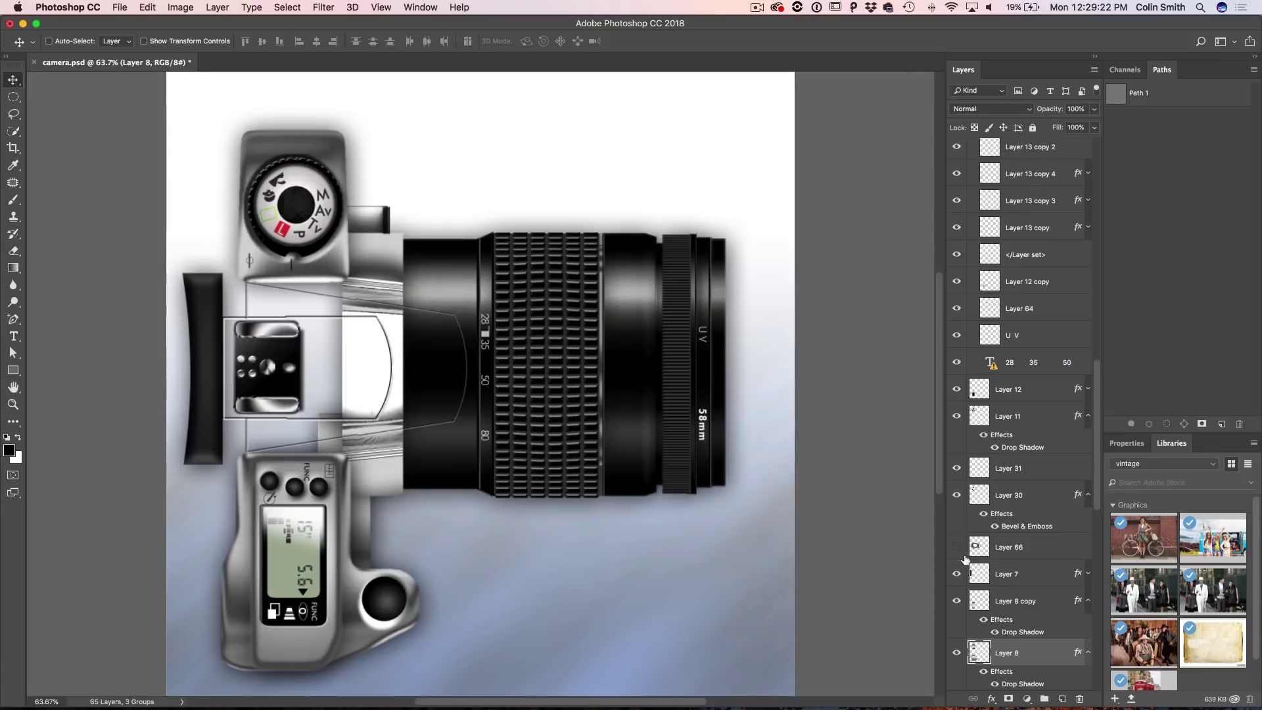
click(956, 495)
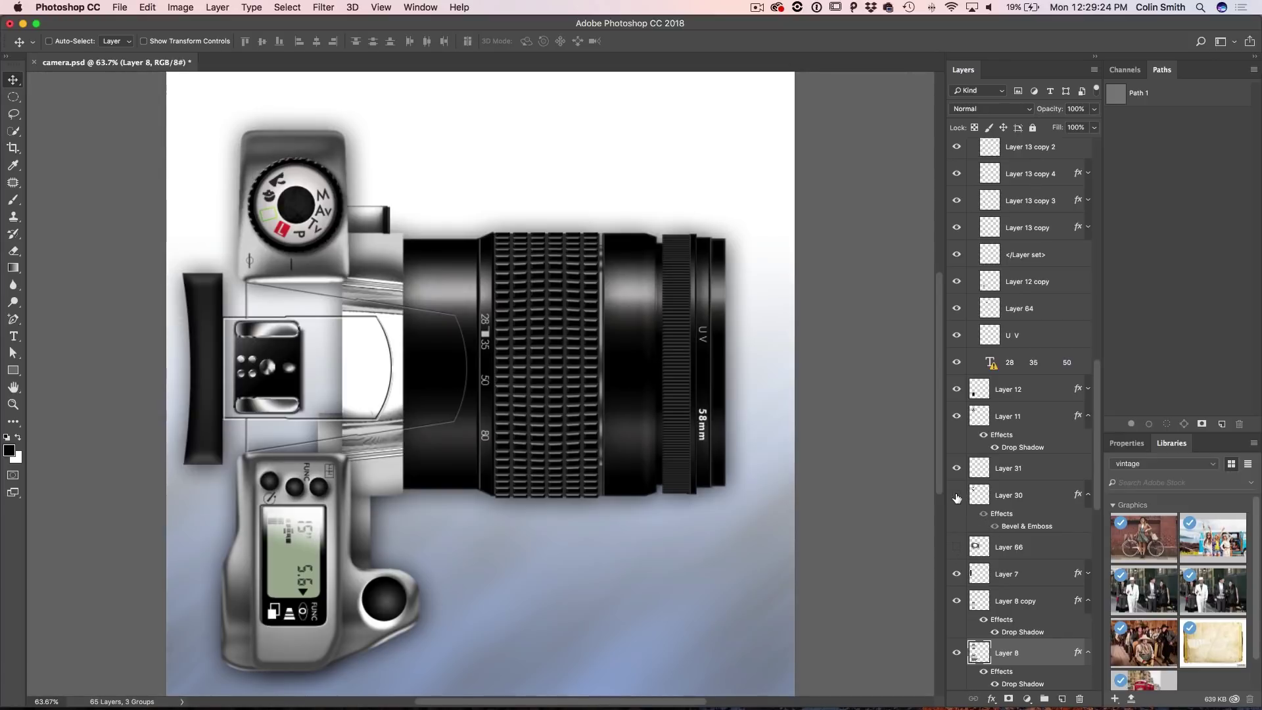
click(957, 495)
click(957, 495)
click(957, 495)
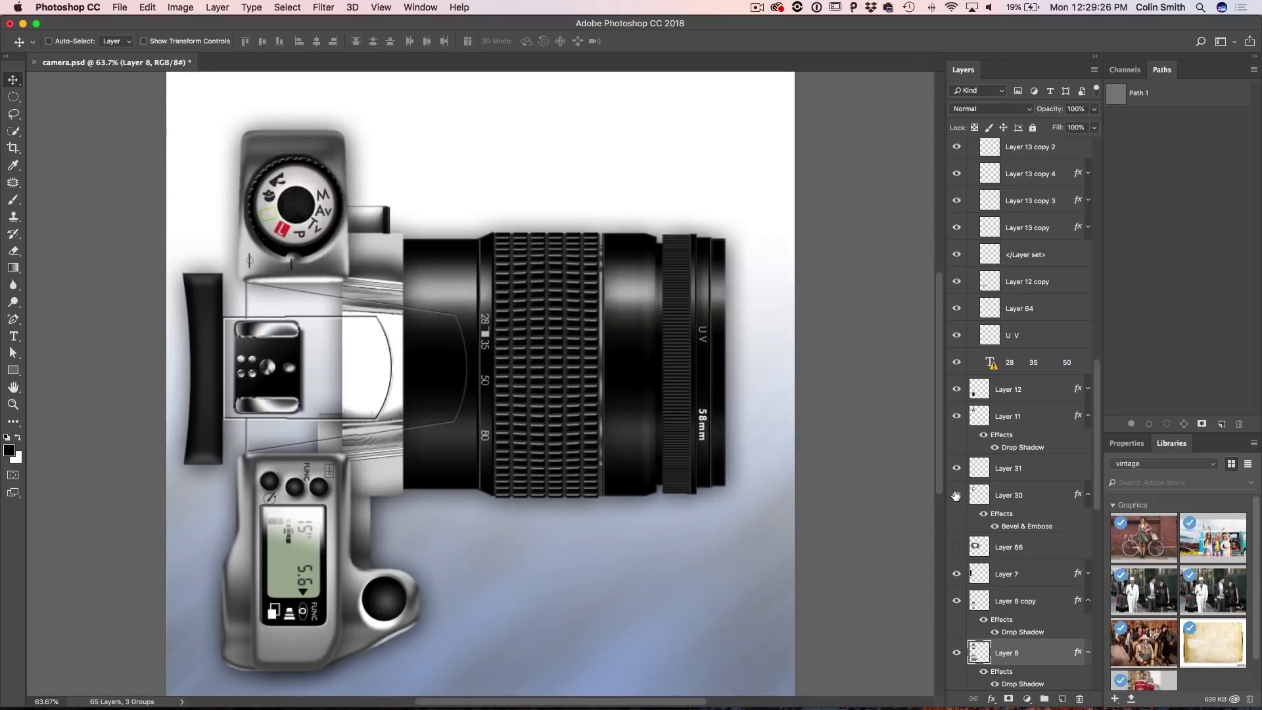
Show all other layers from Layer 30's eye menu, then hide Layer 66 again
right_click(958, 496)
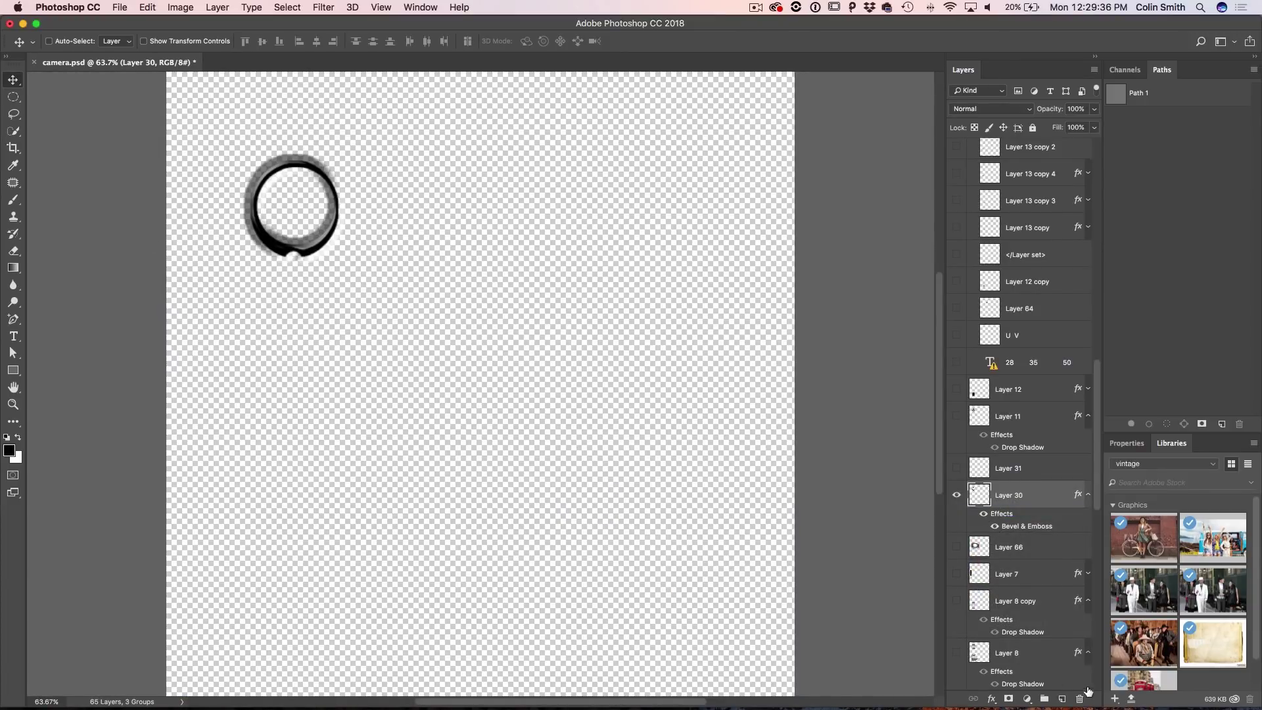
right_click(955, 497)
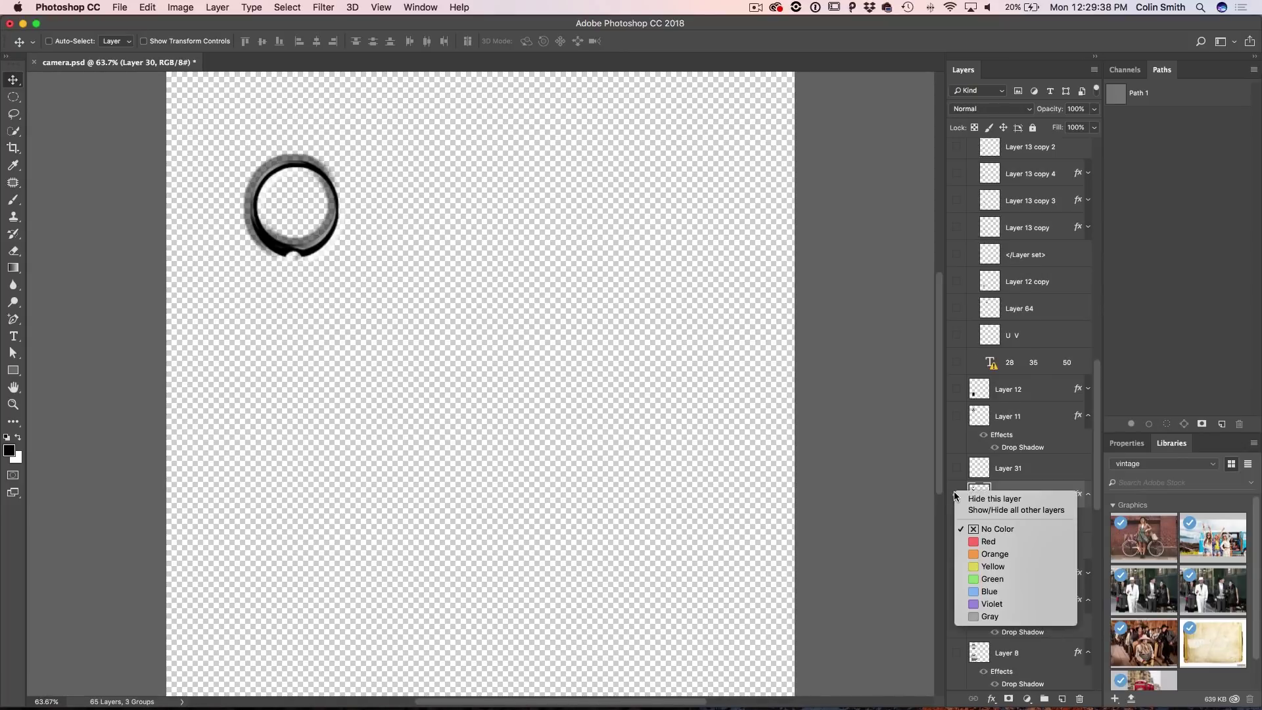
click(968, 510)
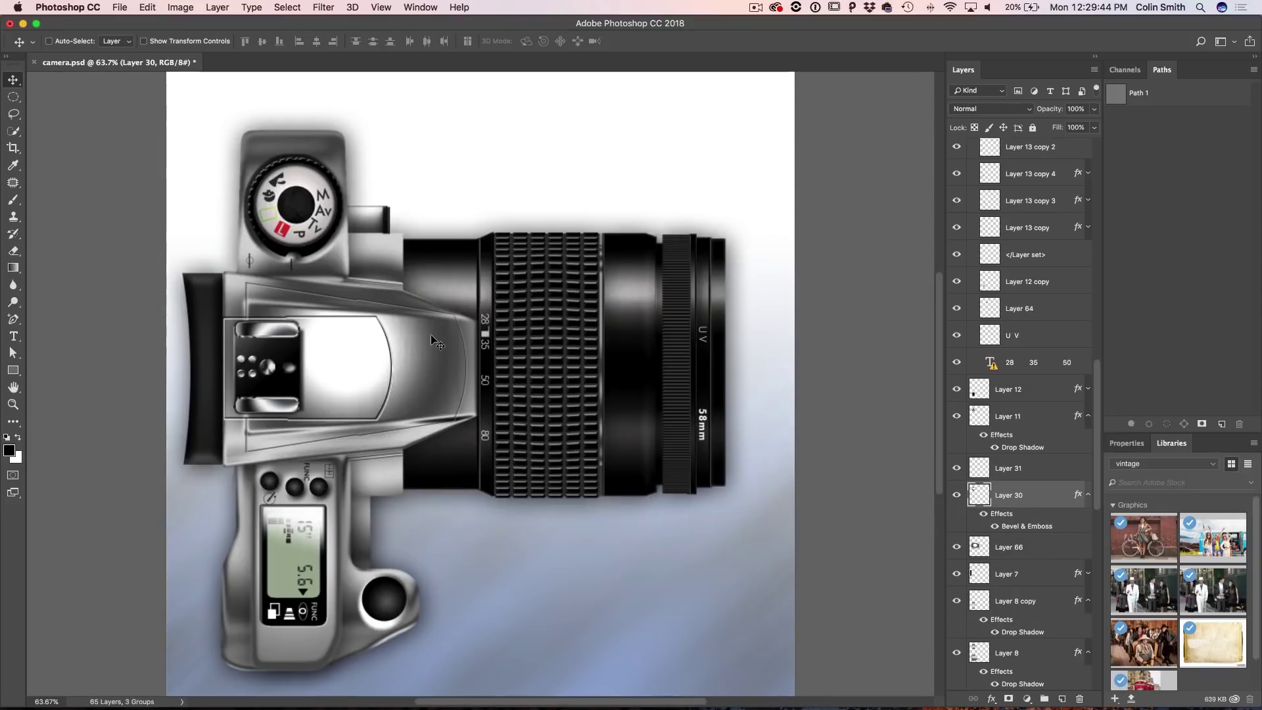
click(957, 547)
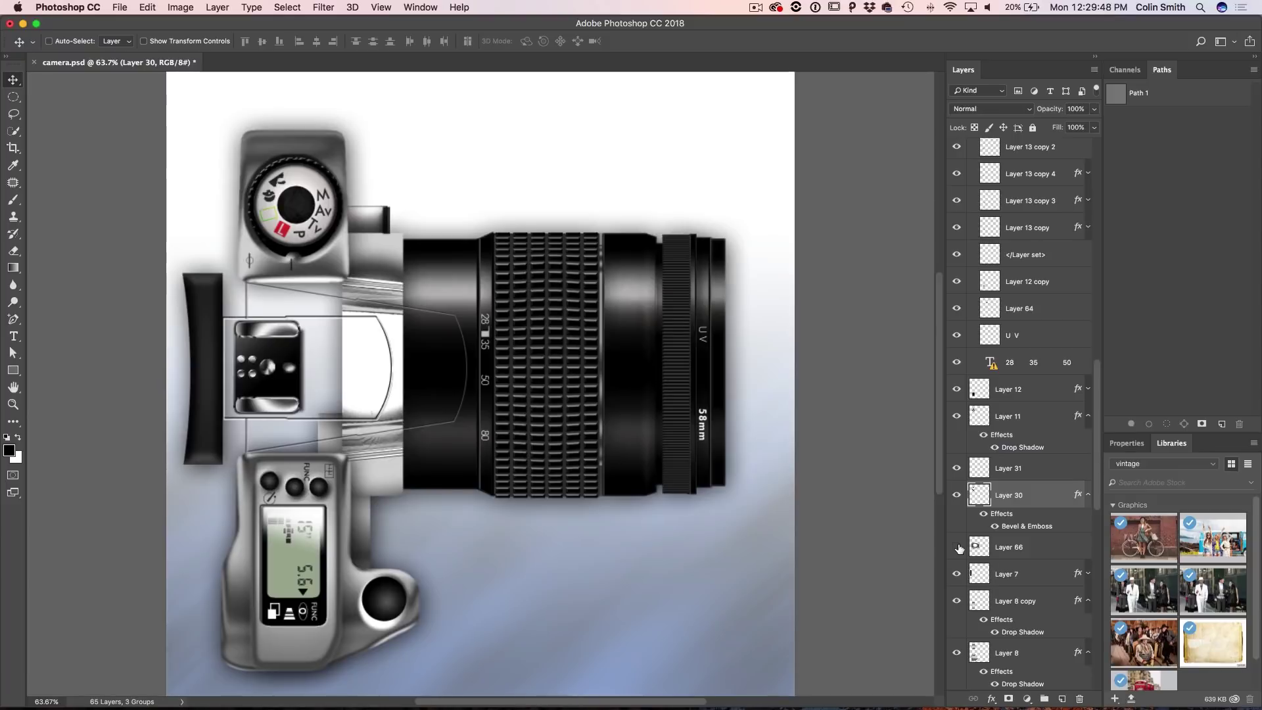
drag(1097, 455, 1089, 345)
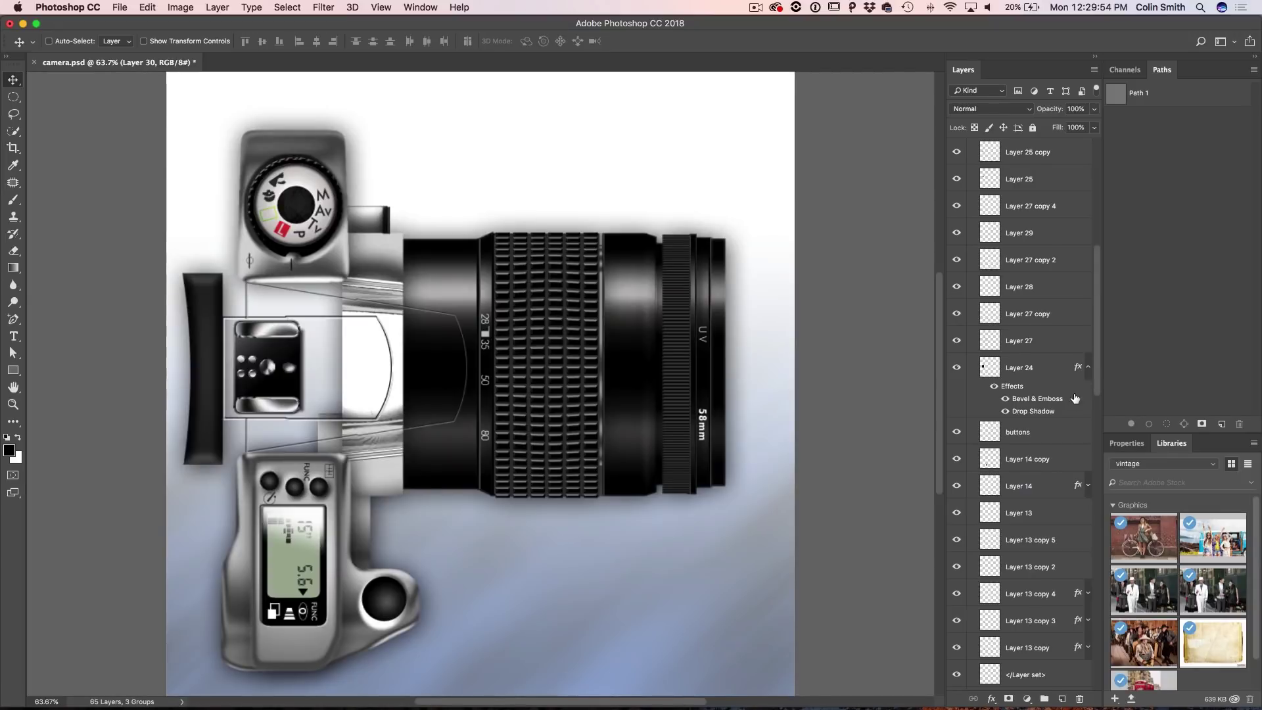
scroll(1066, 412, down, 10)
Alt-click Layer 30's eye to solo it, then restore all layers and show Layer 66
scroll(1066, 412, down, 12)
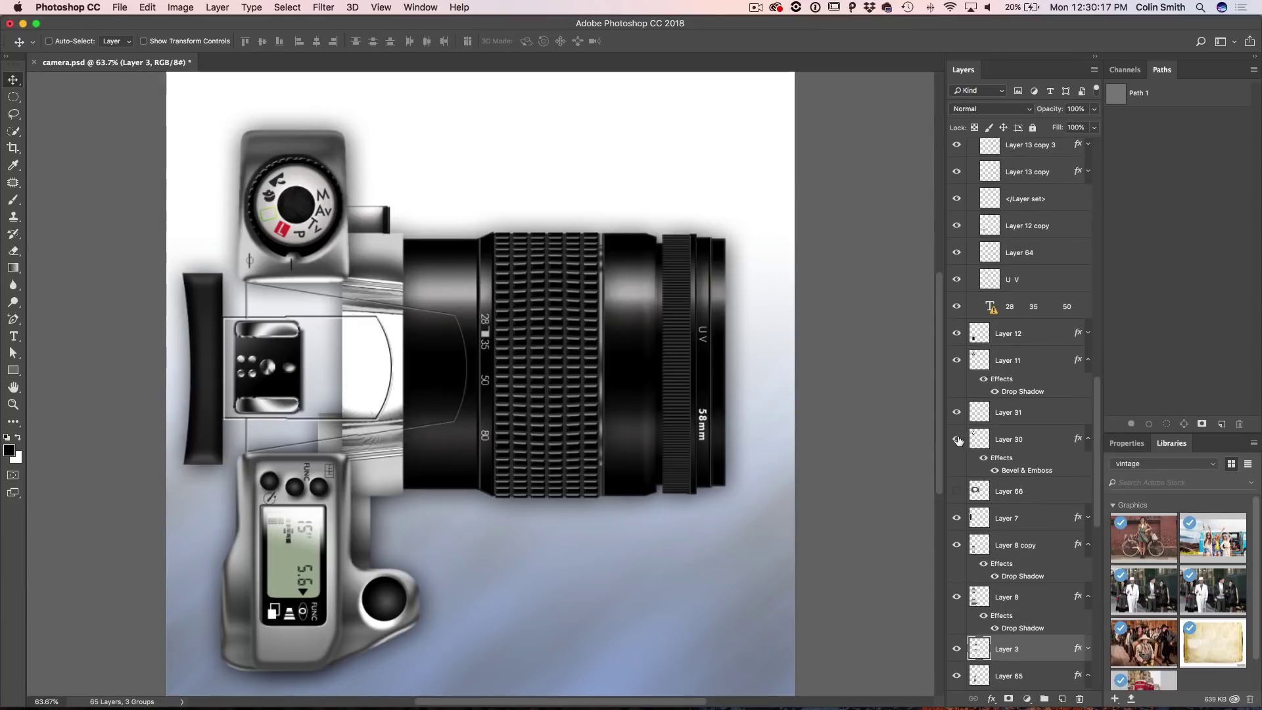
click(957, 439)
click(957, 439)
alt+click(957, 439)
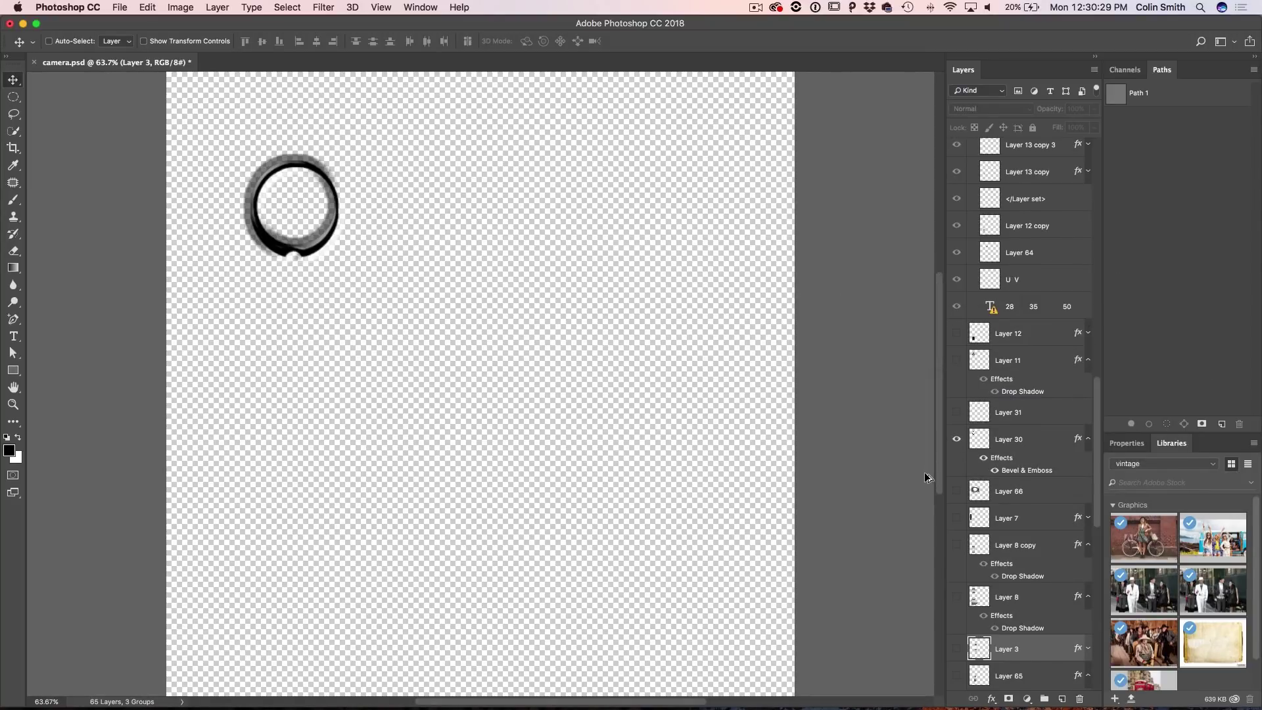
alt+click(956, 439)
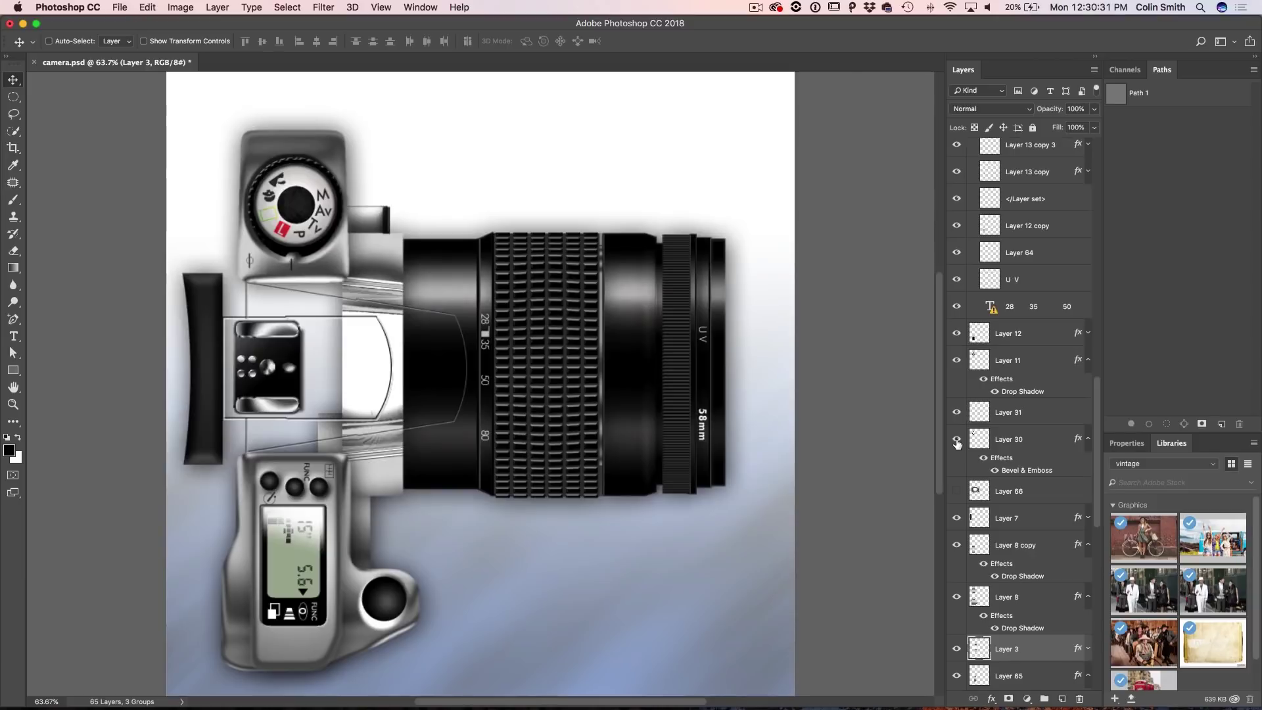
click(956, 493)
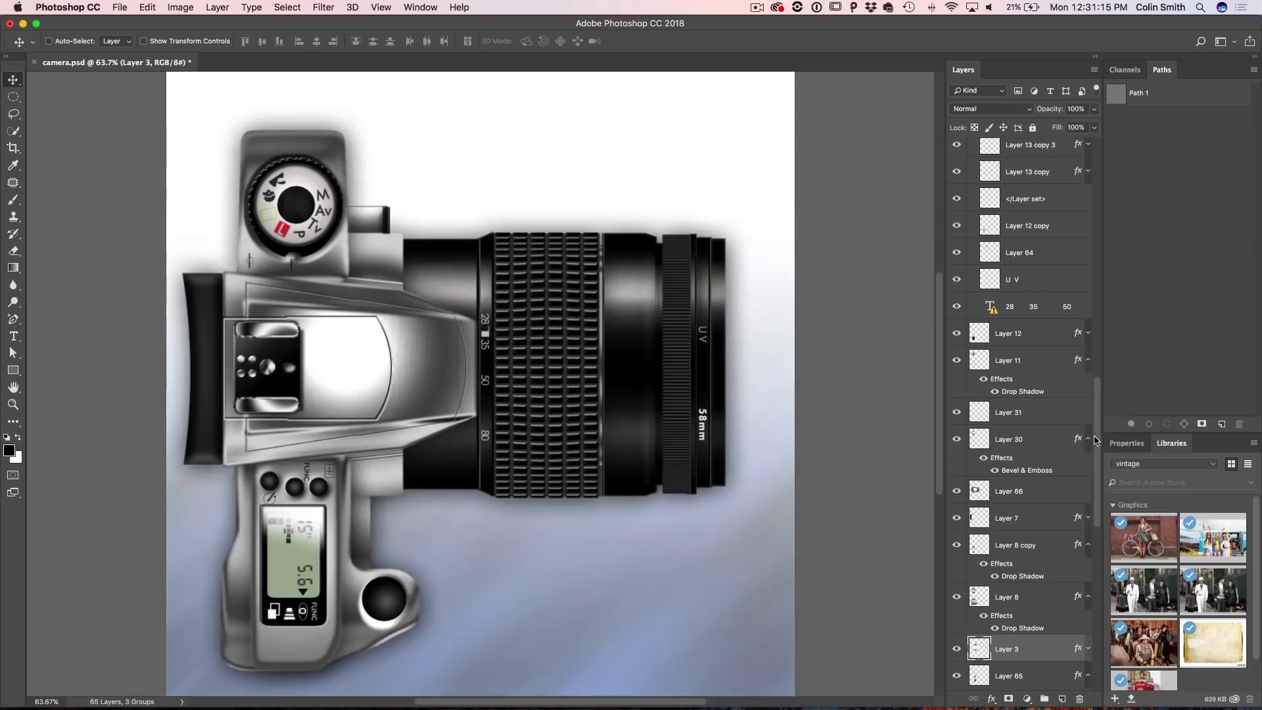
Select the details group through Layer 4 and stamp visible layers into new Layer 70
drag(1096, 440, 1093, 186)
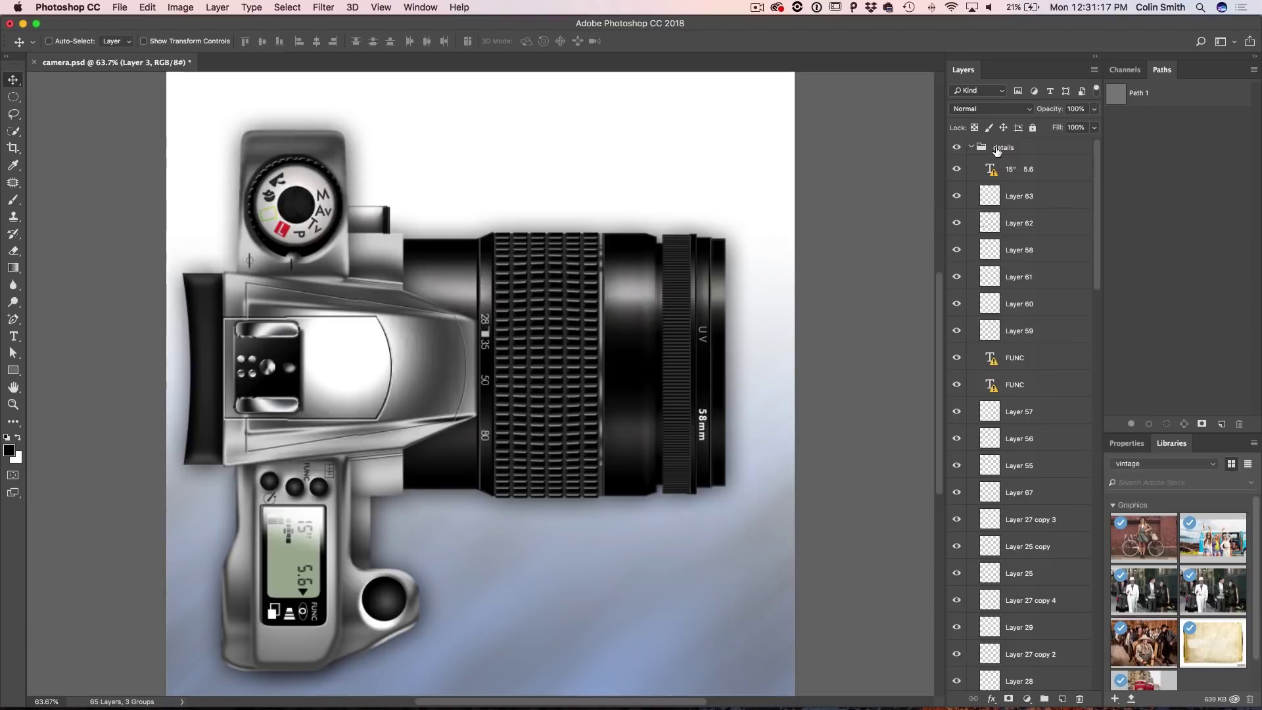
click(1021, 151)
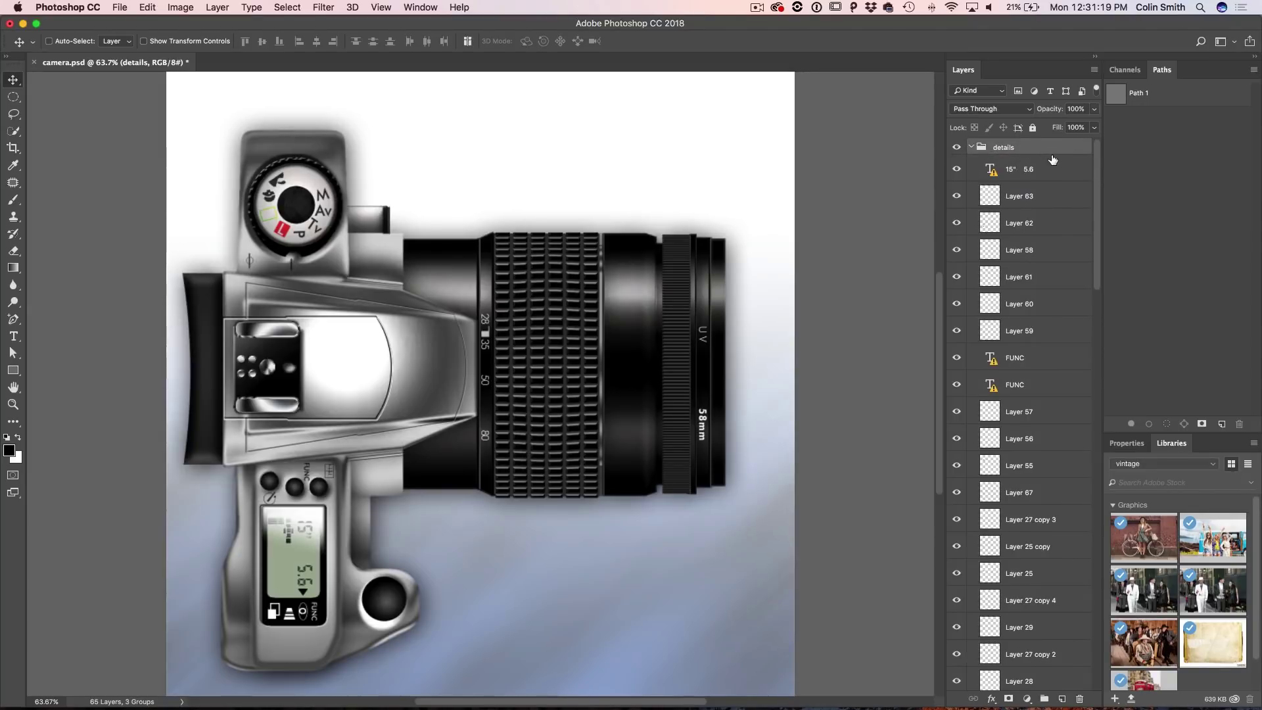
drag(1096, 158, 1096, 573)
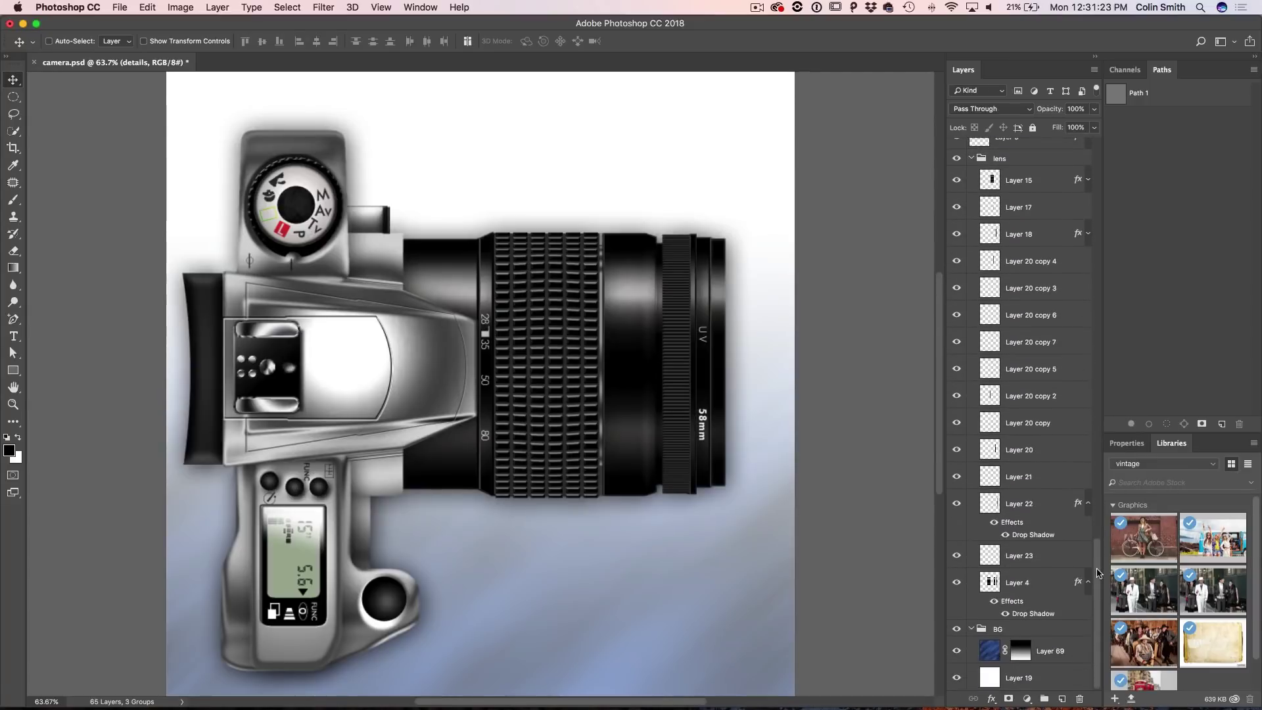
shift+click(1025, 582)
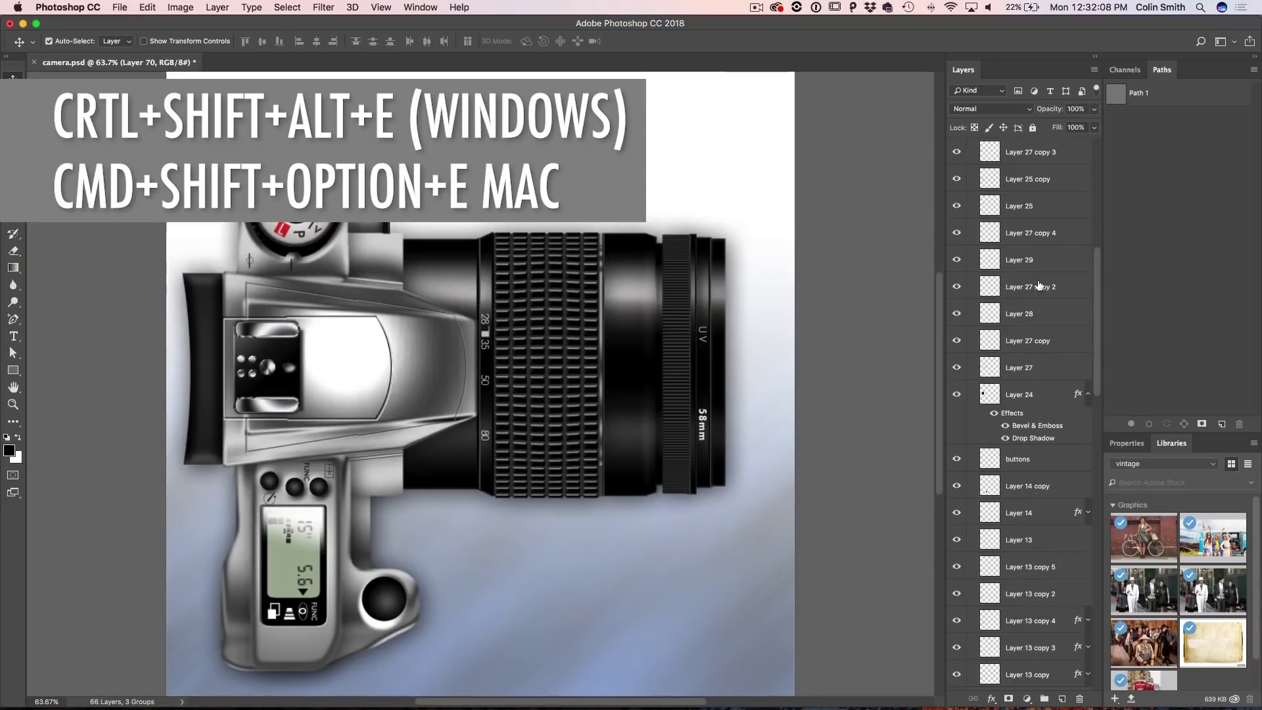
key(super)
drag(1097, 276, 1091, 135)
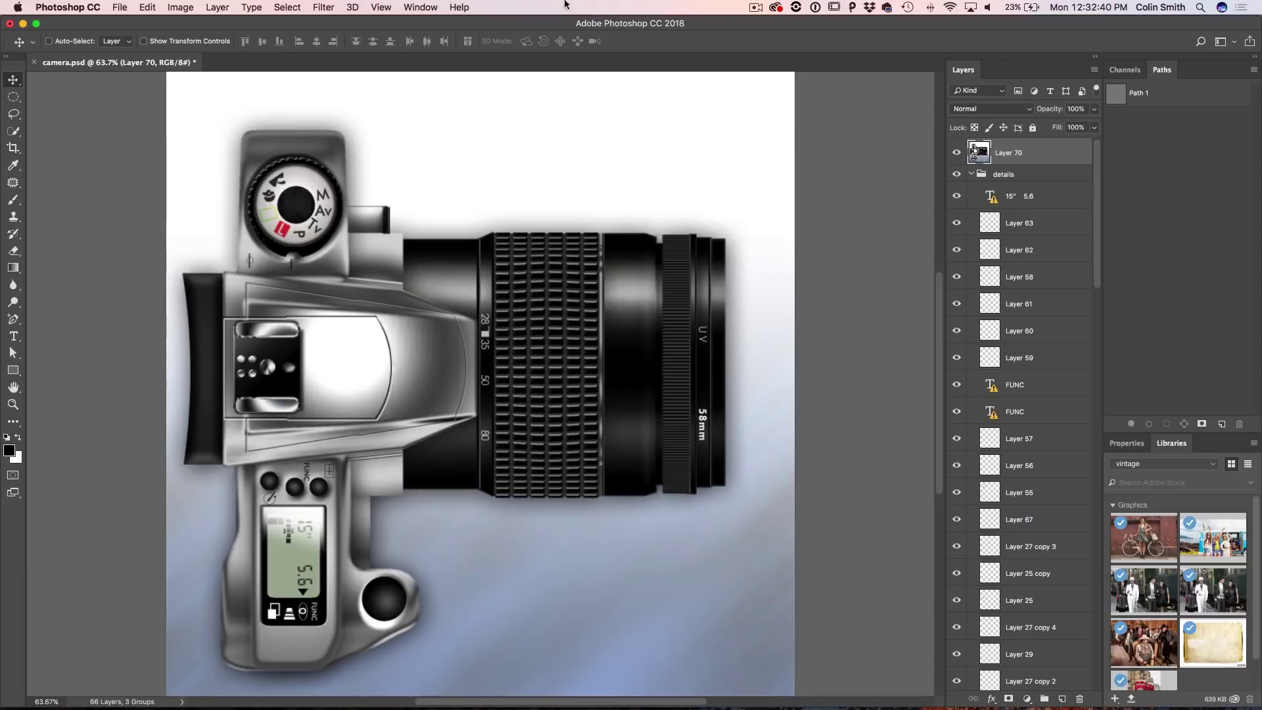
Apply a Gaussian Blur with radius 4.8 to the merged Layer 70
click(323, 7)
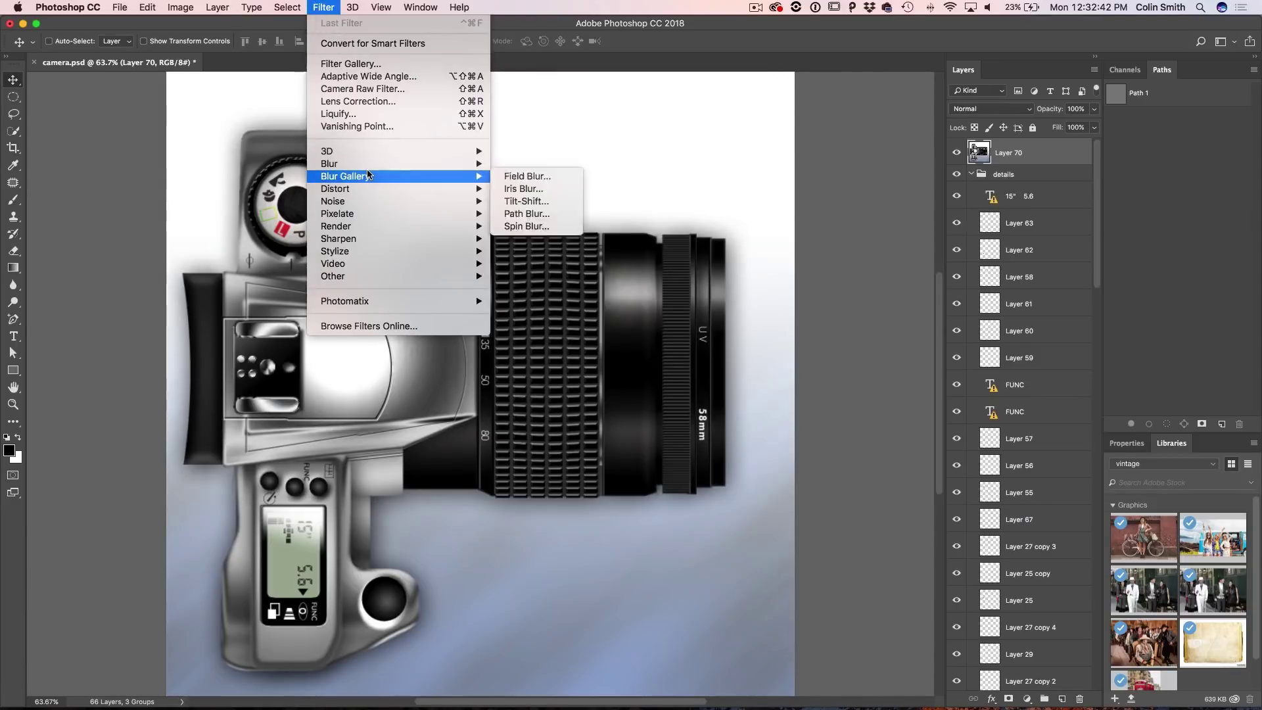
mouse_move(392, 168)
click(549, 214)
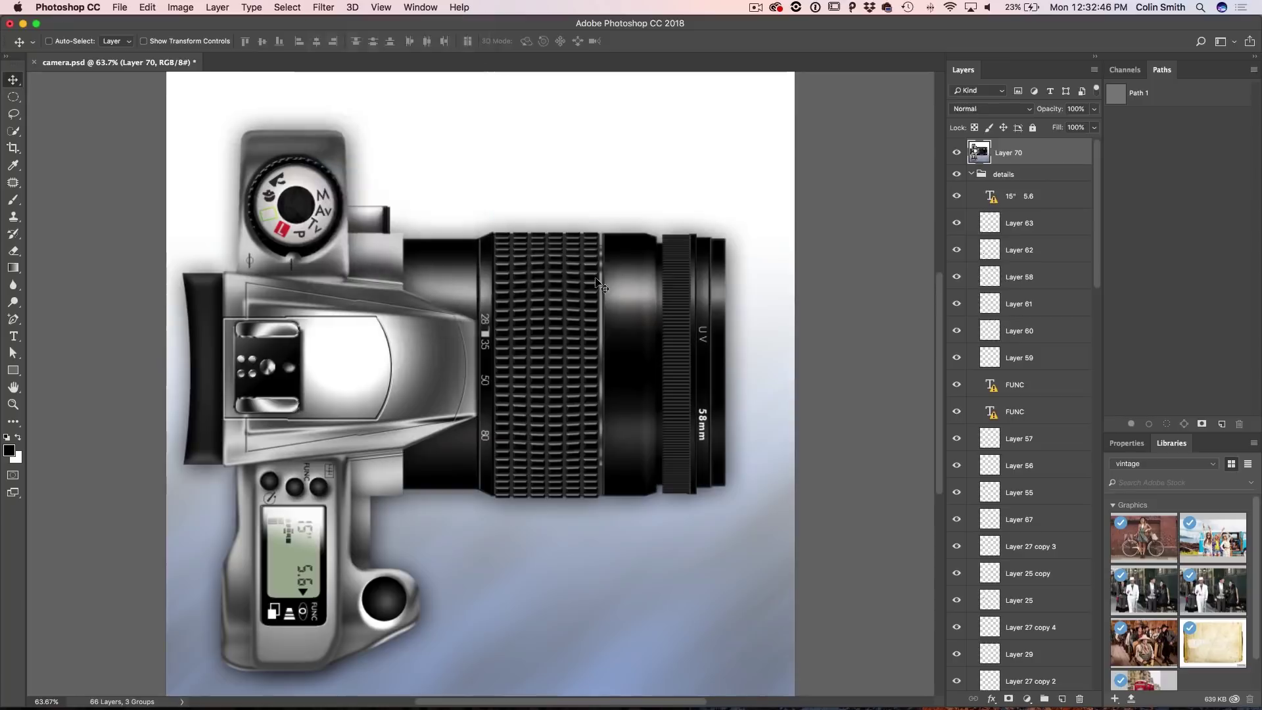
drag(850, 311, 838, 311)
click(968, 132)
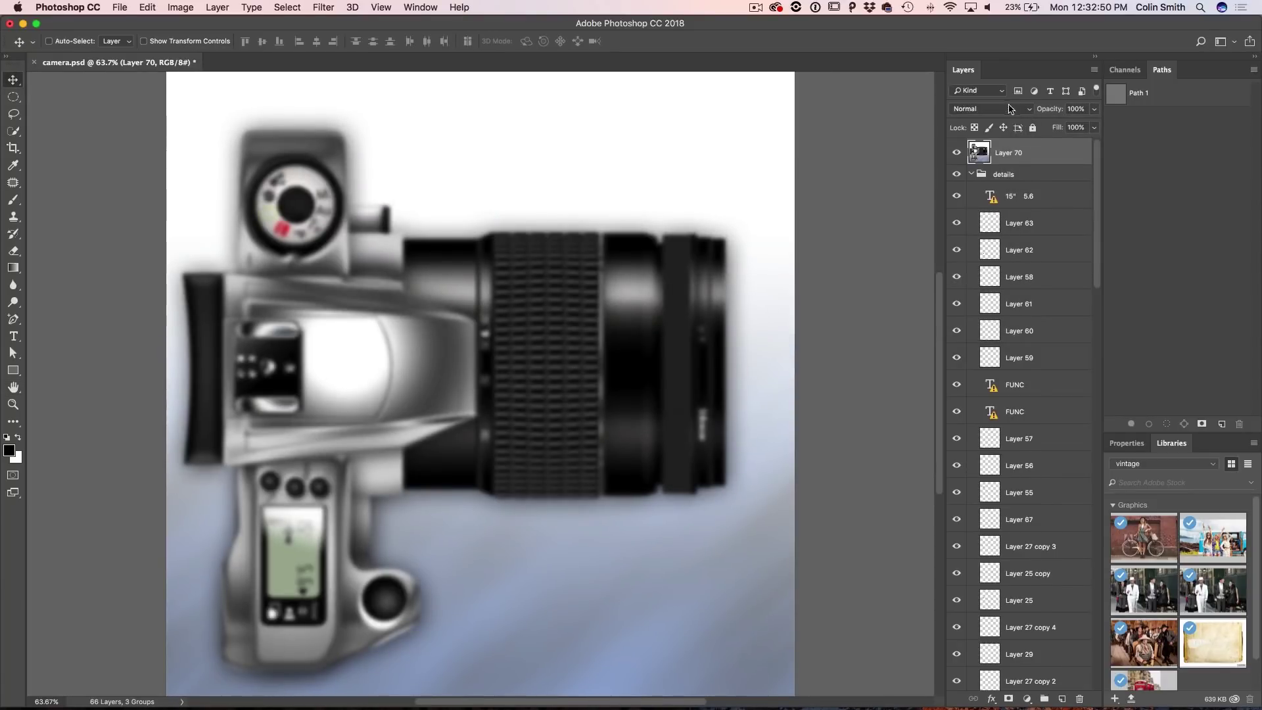
Set Layer 70 to Overlay at 39% opacity, toggling its visibility to compare
click(1011, 109)
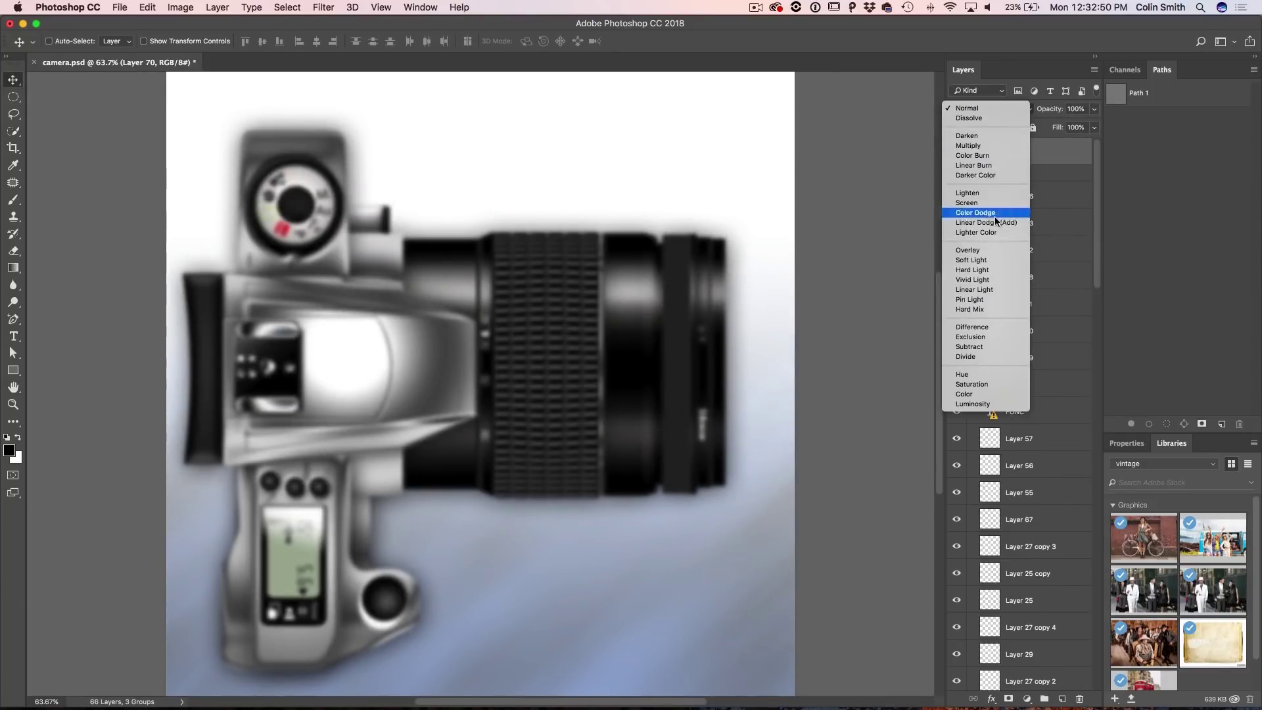
click(995, 251)
drag(1053, 111, 926, 103)
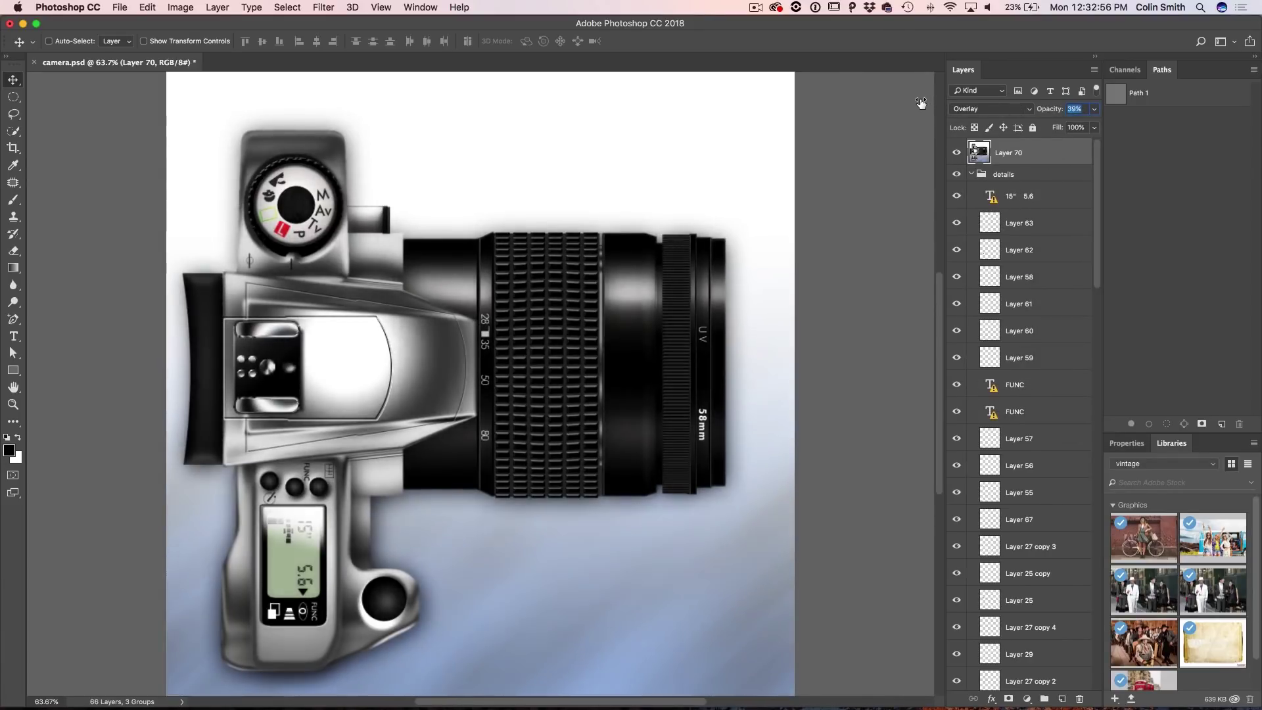
click(978, 151)
click(957, 152)
click(957, 150)
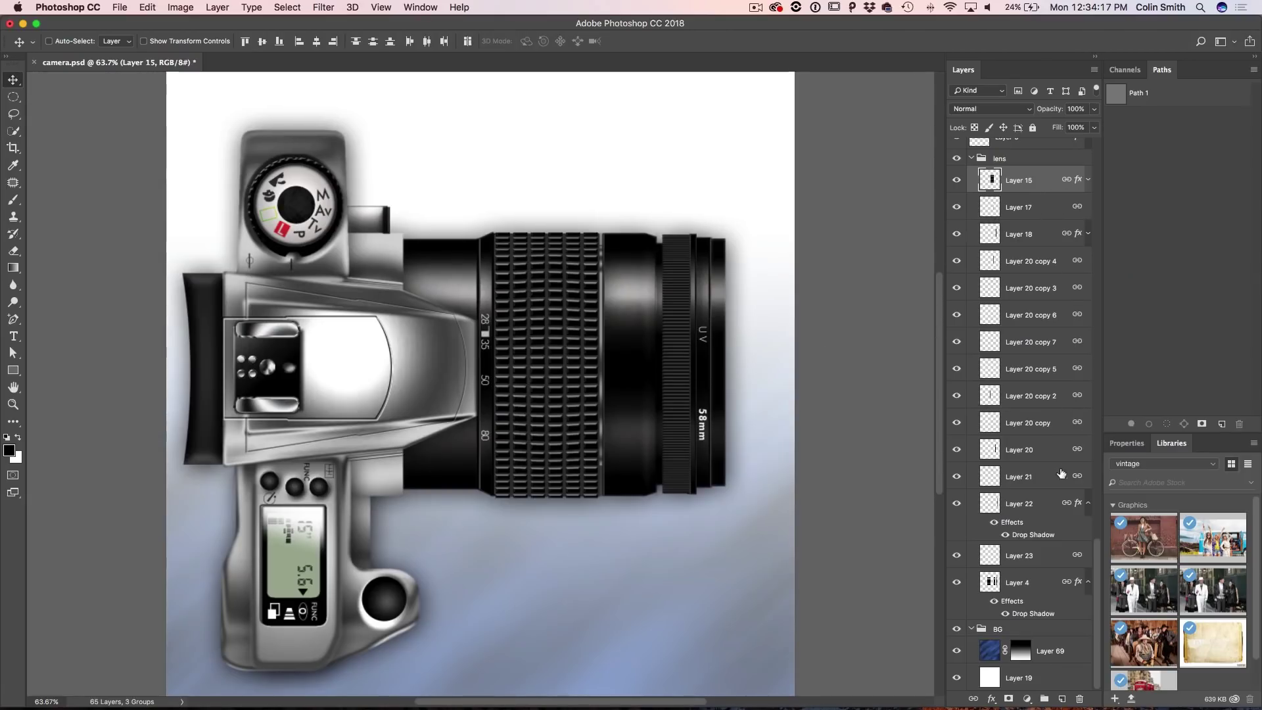
Nudge the lens up-right, then Free Transform it and narrow its width symmetrically
drag(617, 332, 614, 257)
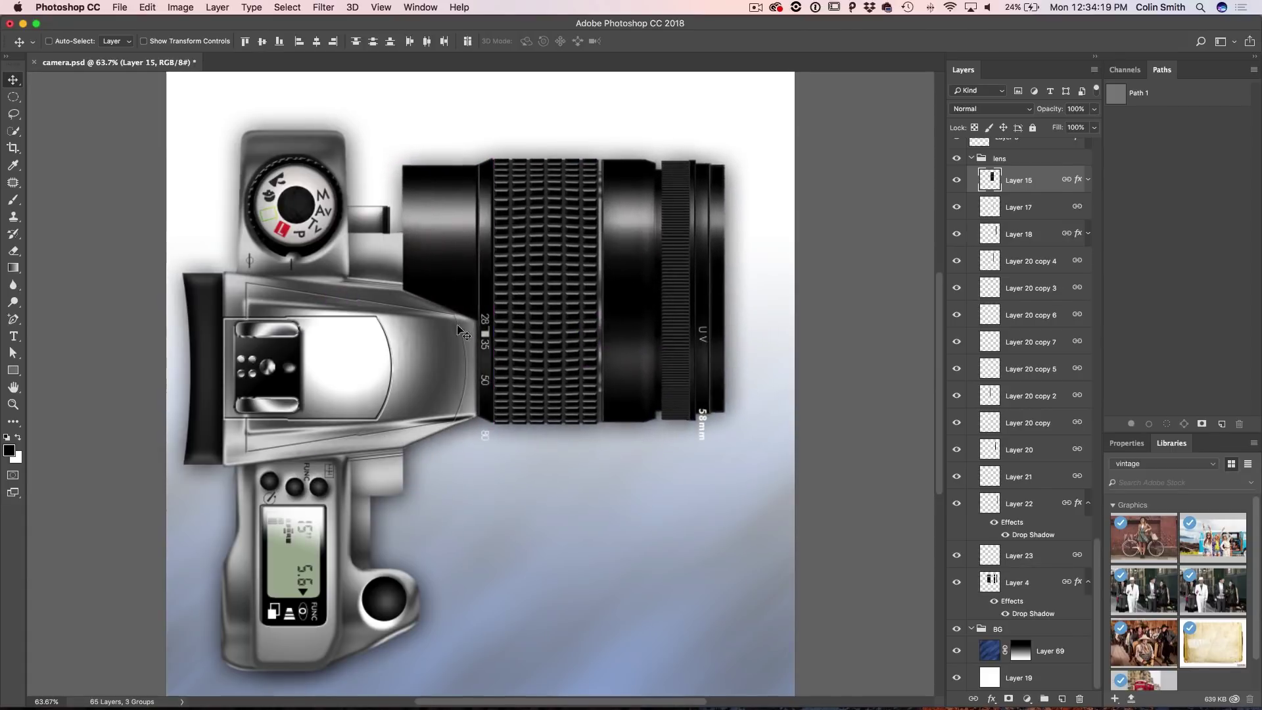
drag(601, 316, 618, 297)
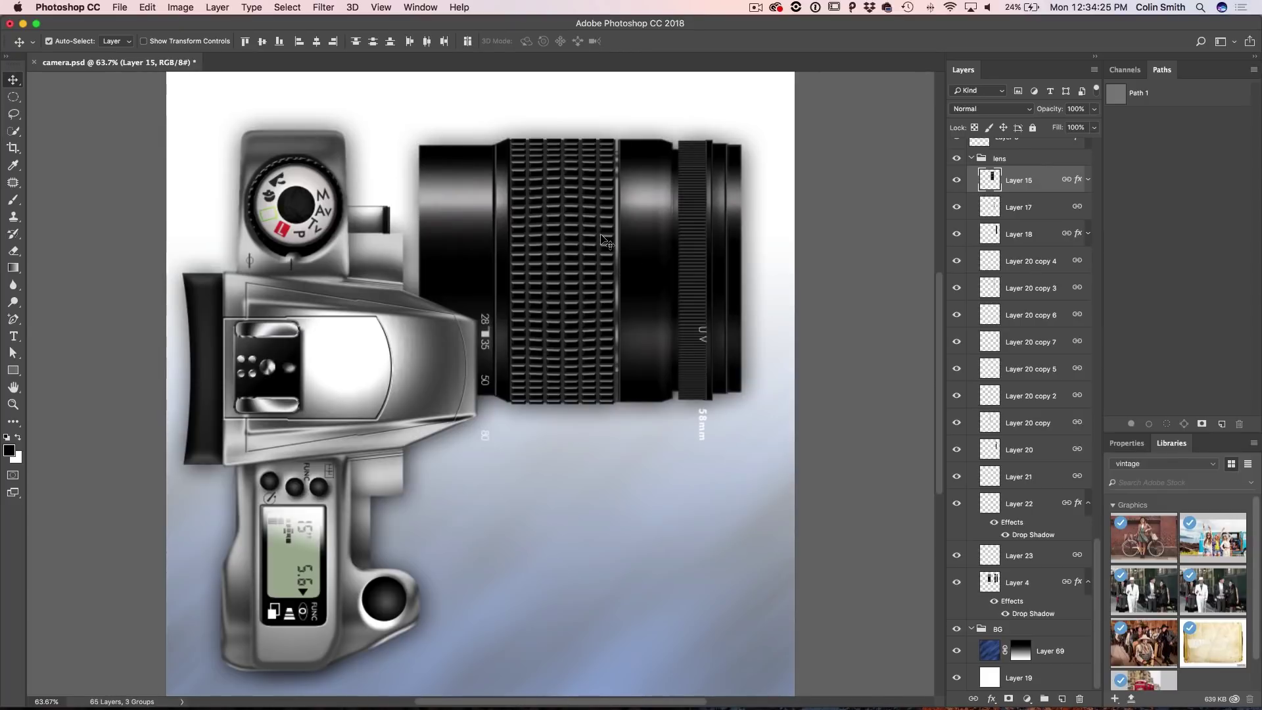
key(super+t)
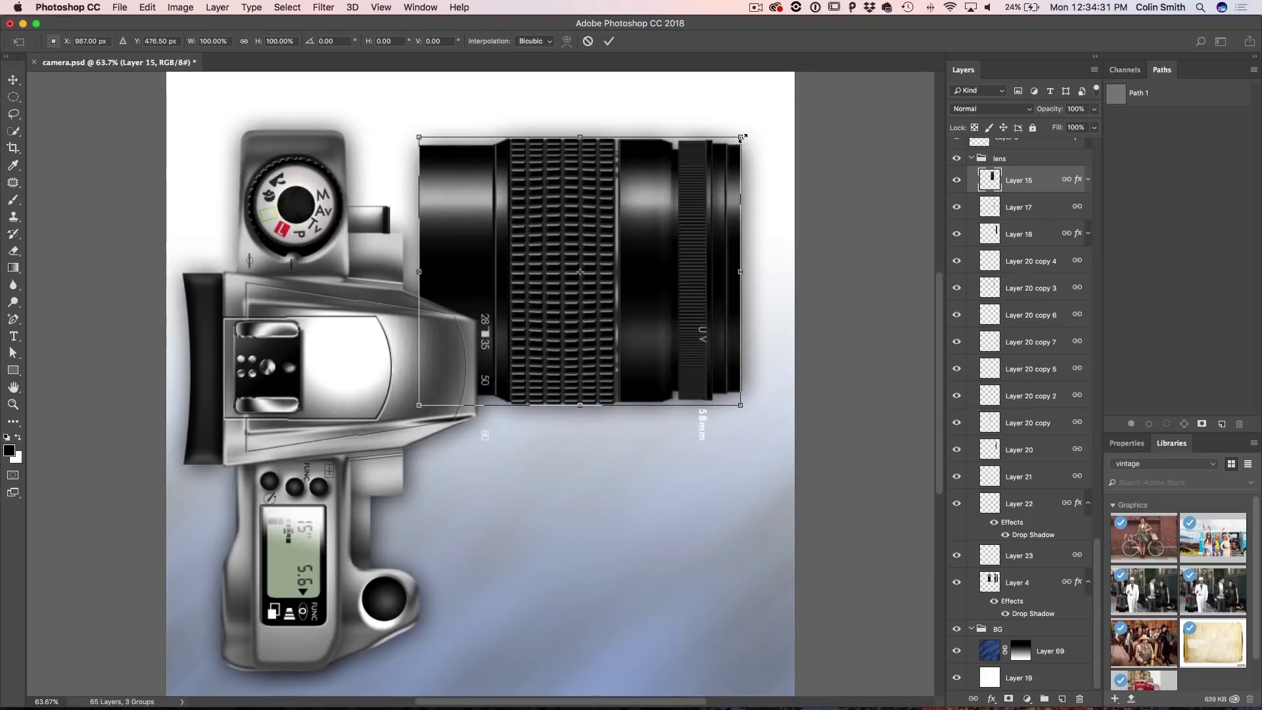
drag(740, 139, 711, 170)
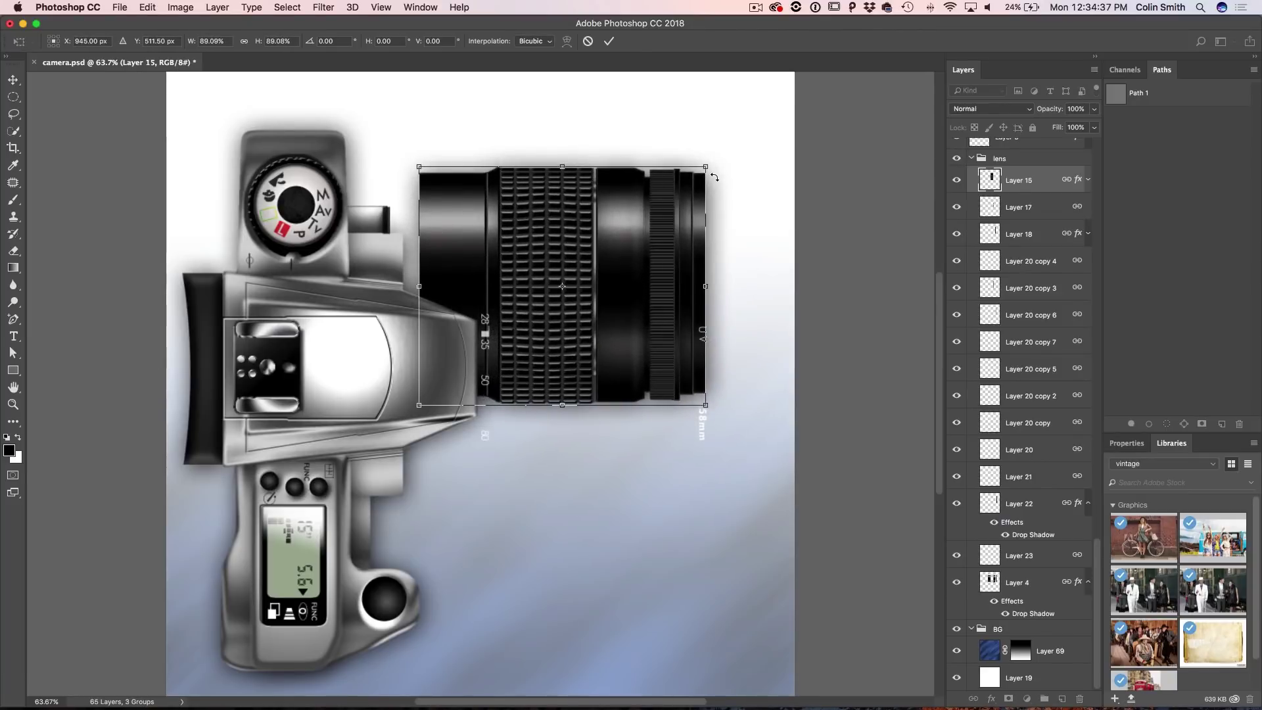
key(ctrl+z)
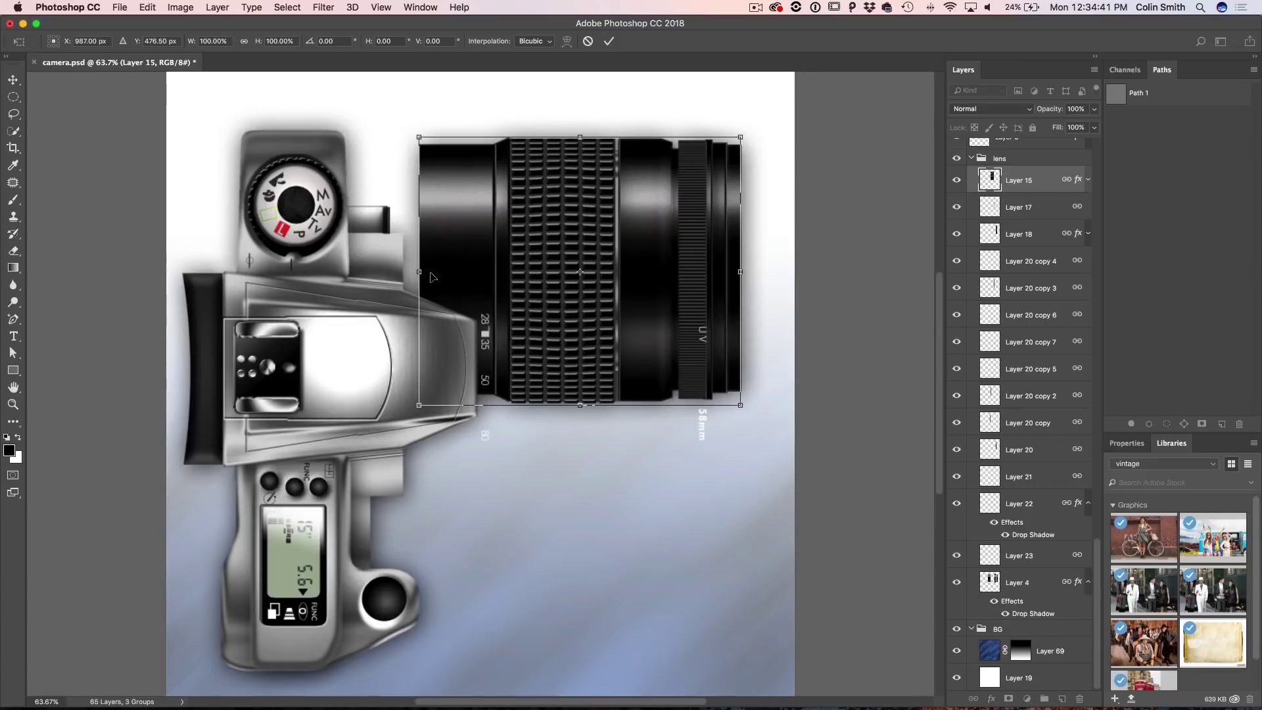
drag(418, 271, 477, 268)
Drag the narrowed lens back onto the camera body and flip it vertically
drag(584, 275, 520, 343)
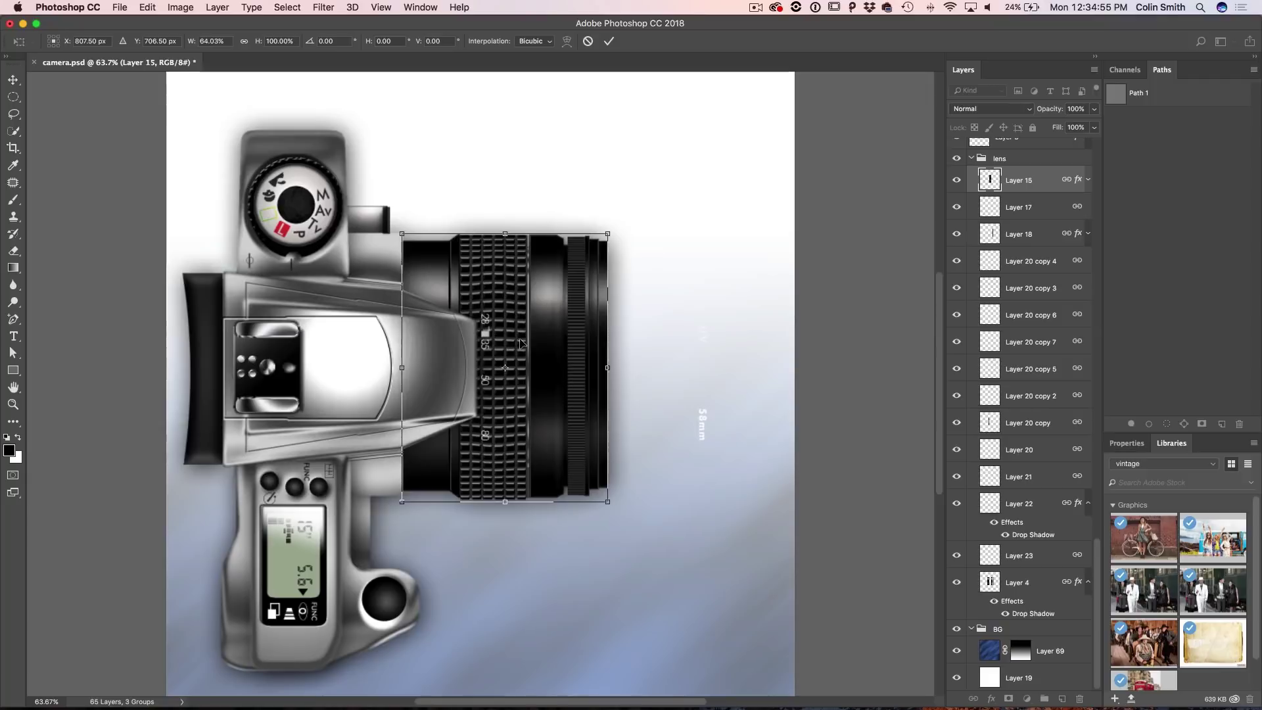
right_click(543, 270)
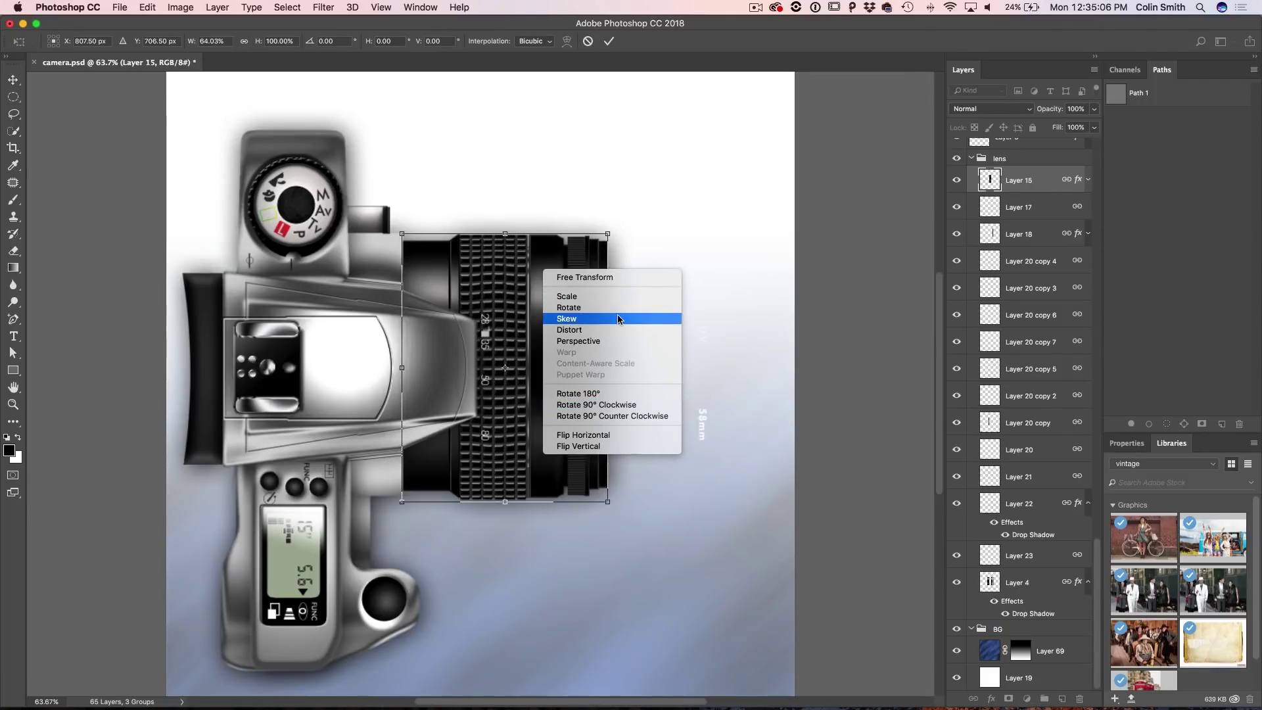
click(635, 448)
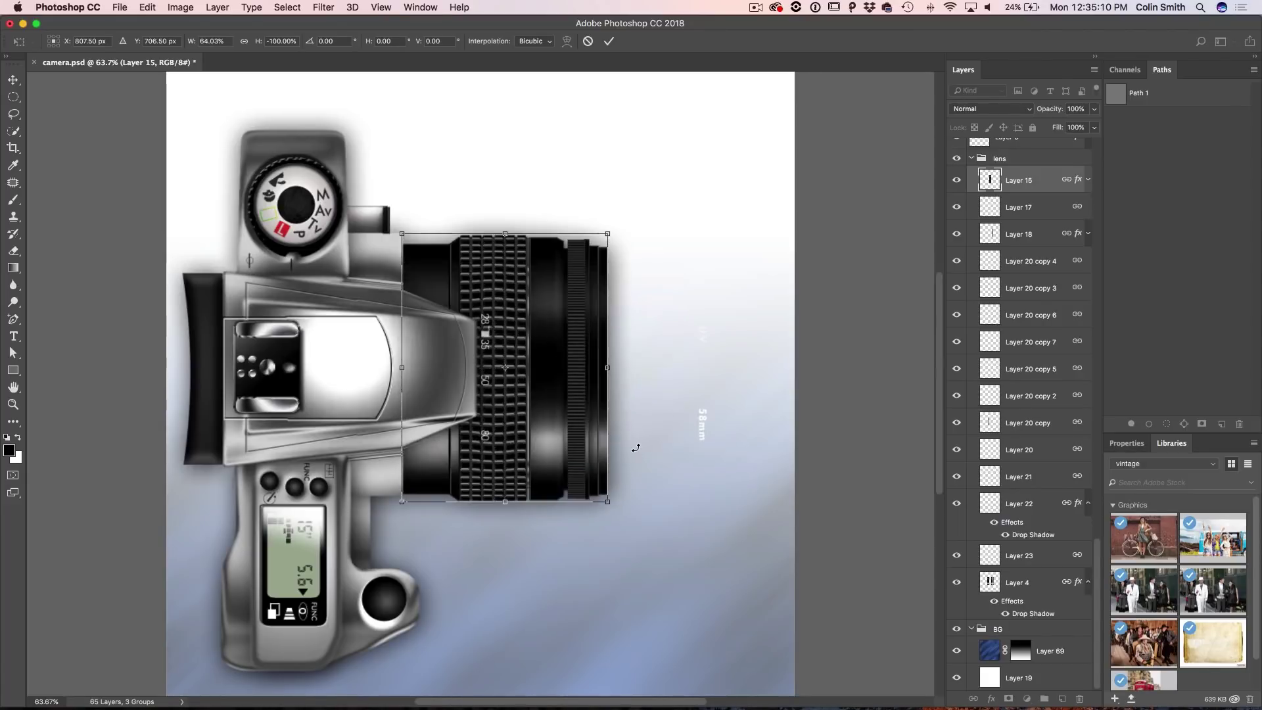